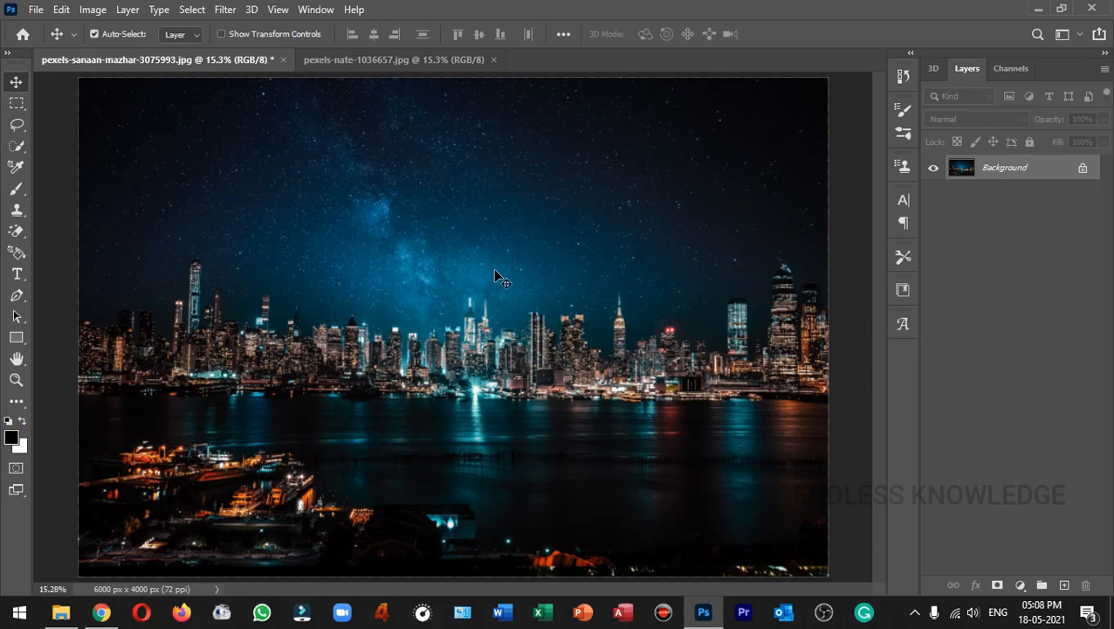
# - Add the text "ENDLESS" in black Raleway Heavy over the sky just above the skyline
pyautogui.press('t')
pyautogui.click(449, 270)
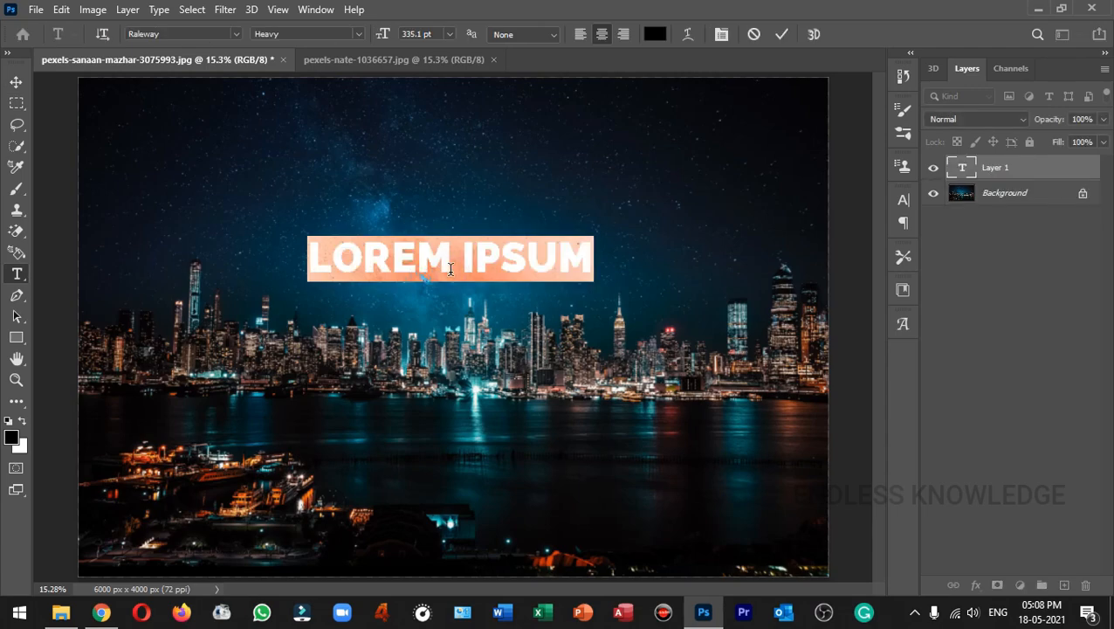
pyautogui.write('ENDLESS')
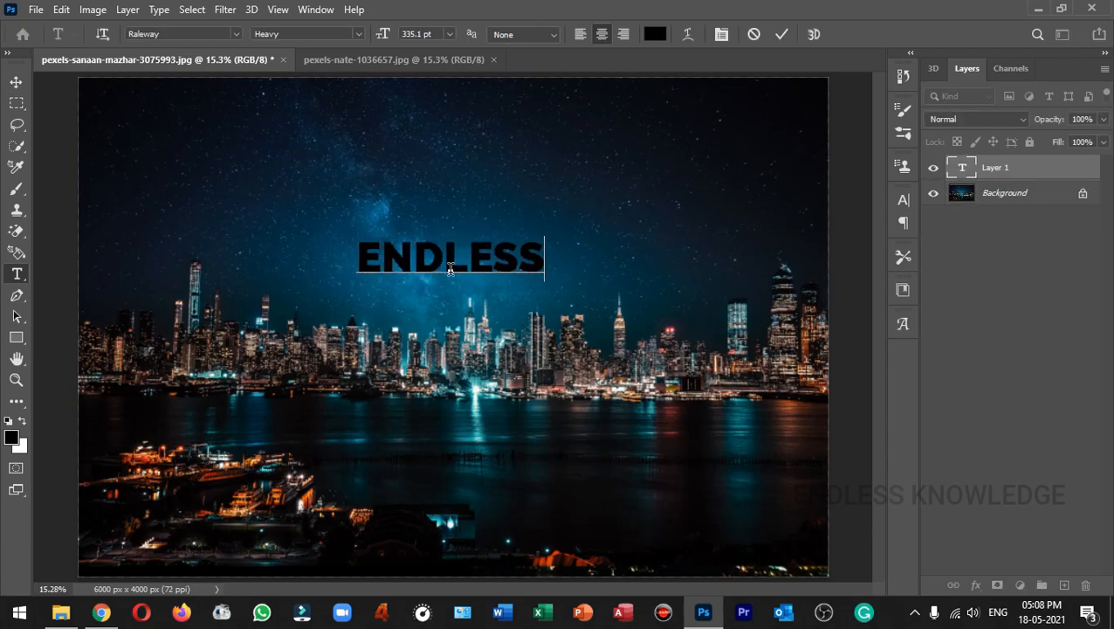
pyautogui.hotkey('ctrl', 'a')
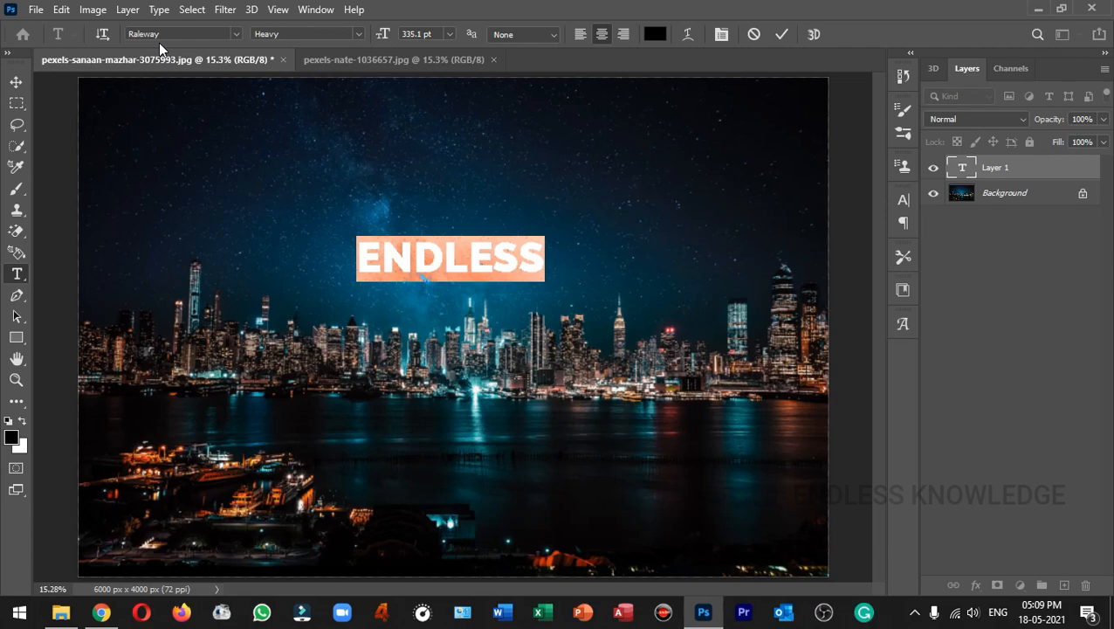
pyautogui.click(655, 34)
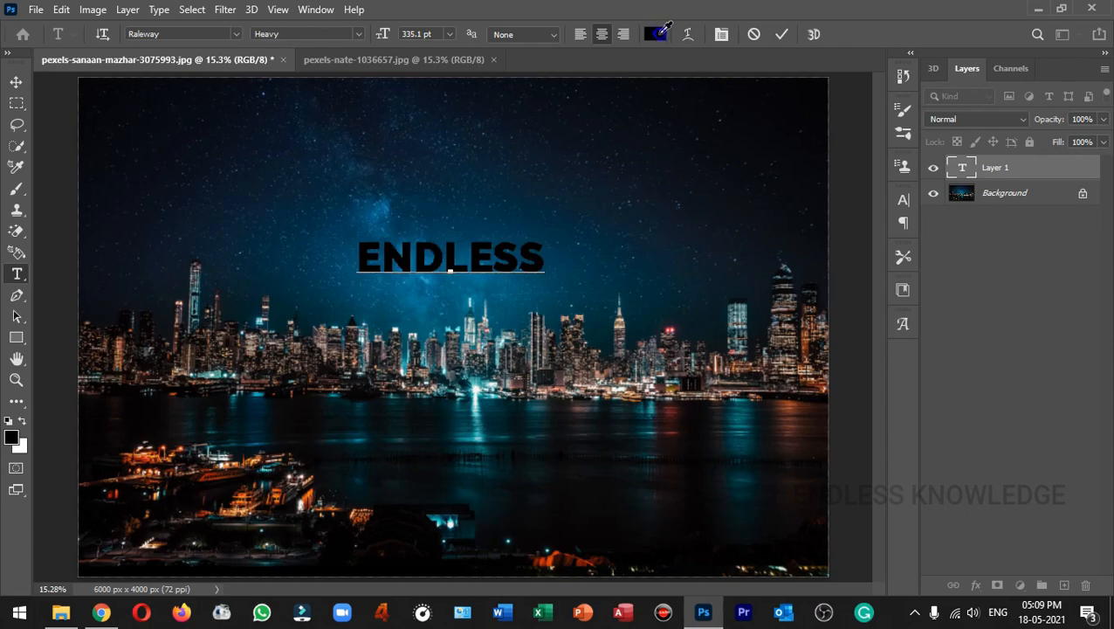
pyautogui.moveTo(273, 303); pyautogui.dragTo(322, 441)
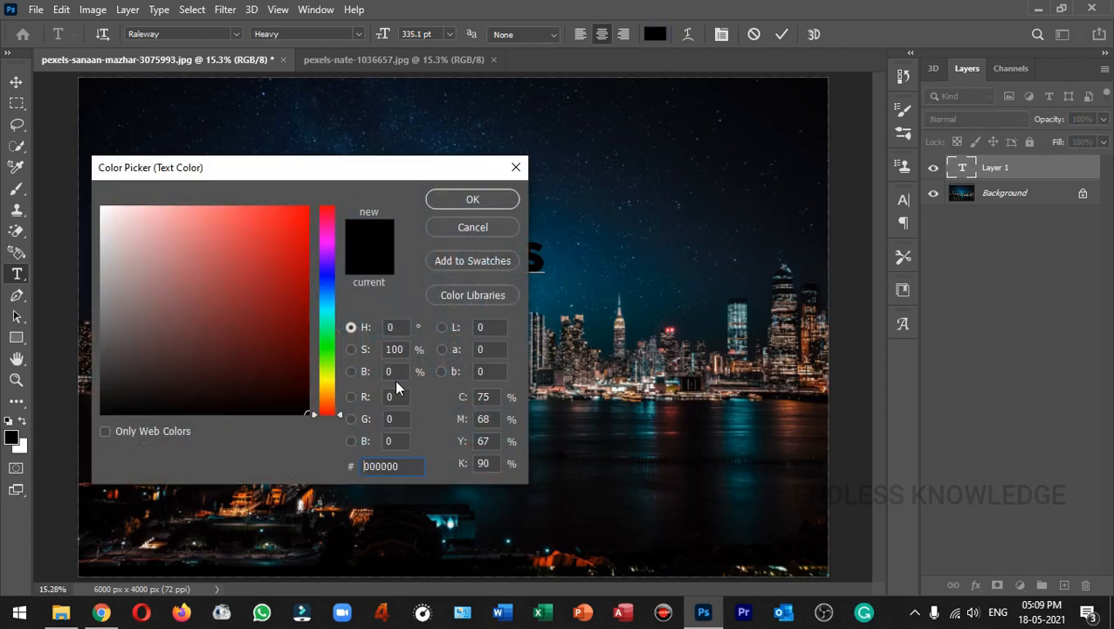
pyautogui.click(472, 200)
pyautogui.click(781, 35)
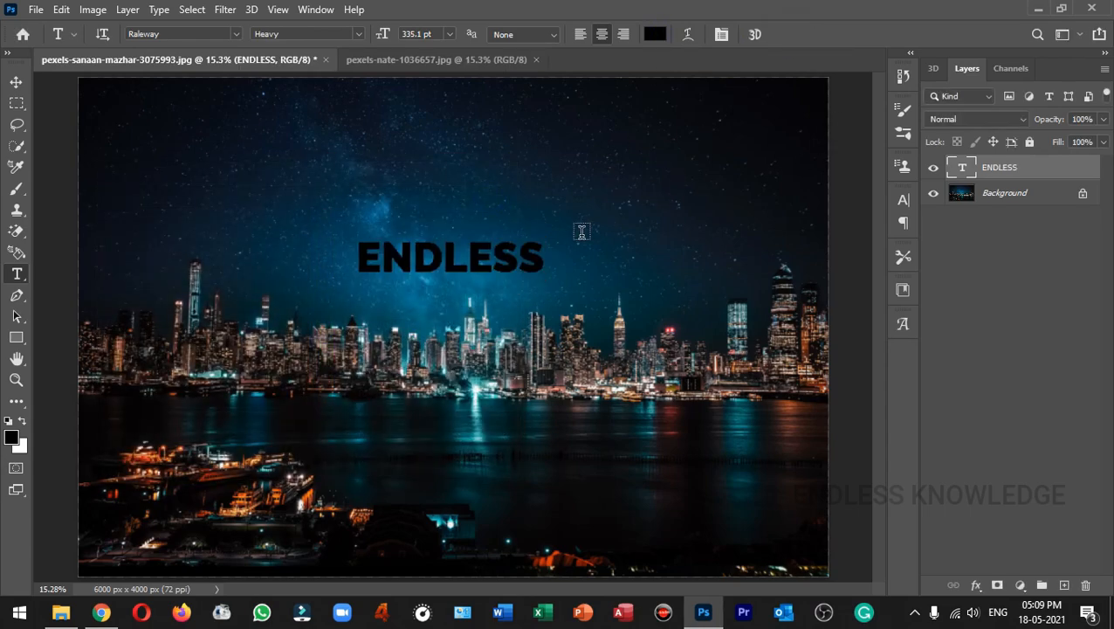
# - Scale the ENDLESS text to about 310% and place it across the skyline
pyautogui.hotkey('ctrl', 't')
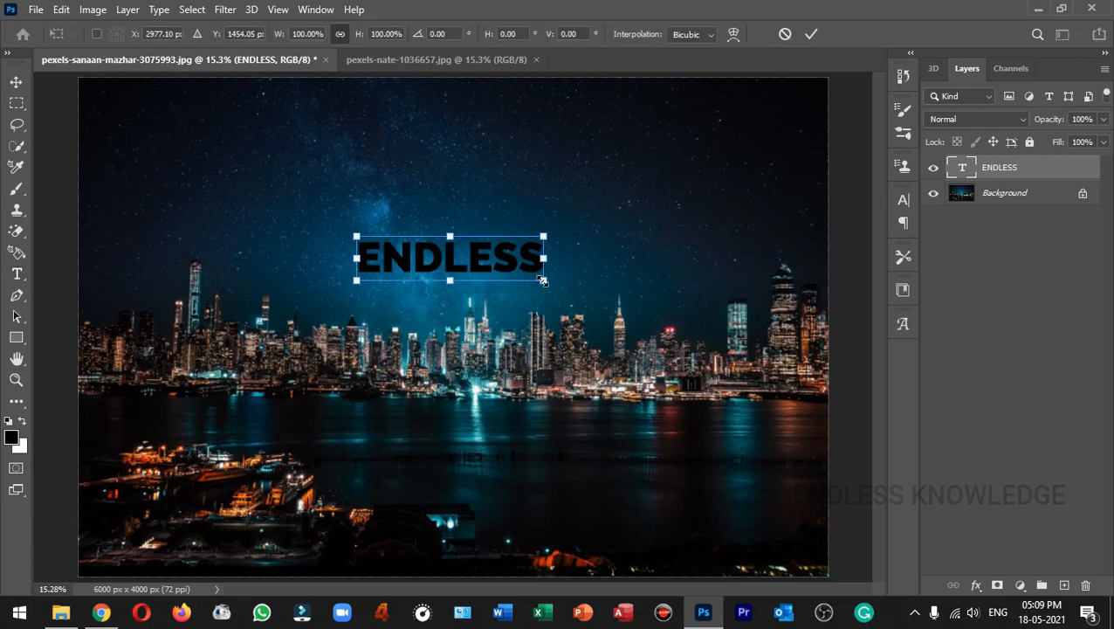
pyautogui.moveTo(542, 282); pyautogui.dragTo(786, 339)
pyautogui.moveTo(356, 339); pyautogui.dragTo(203, 376)
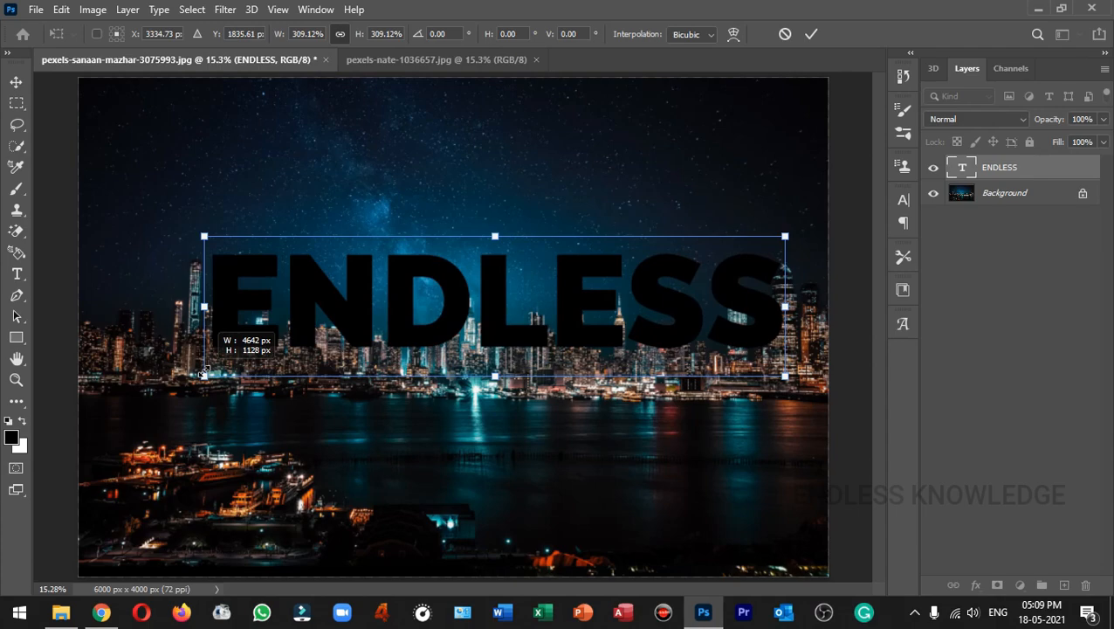
pyautogui.moveTo(454, 327); pyautogui.dragTo(432, 335)
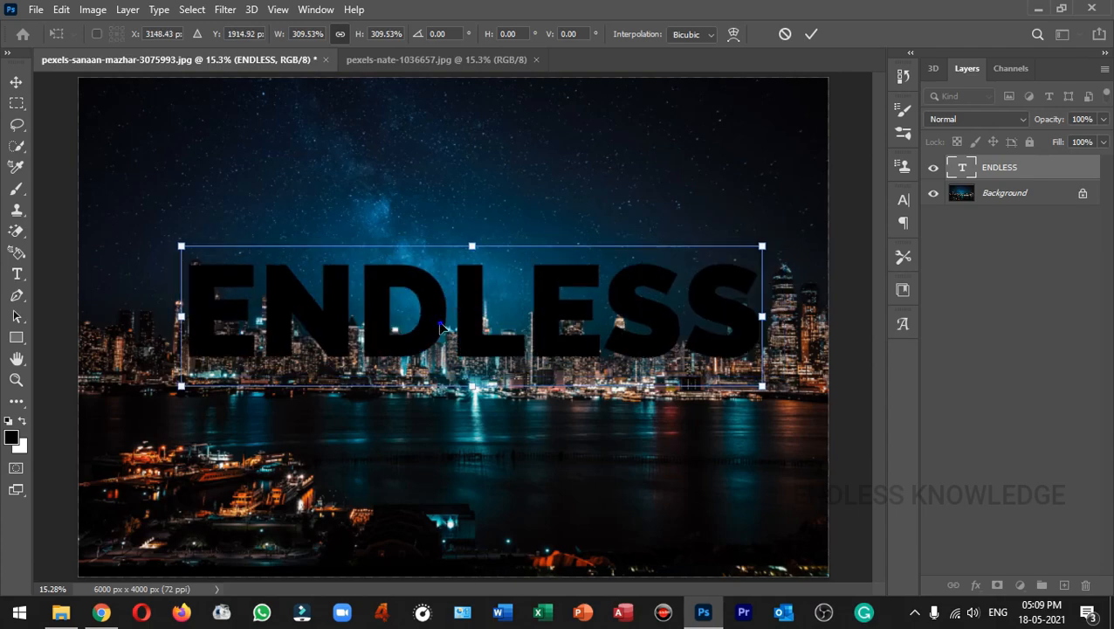
pyautogui.press('Return')
# - Centre the ENDLESS text horizontally and vertically on the whole canvas, and clear the selection
pyautogui.click(16, 82)
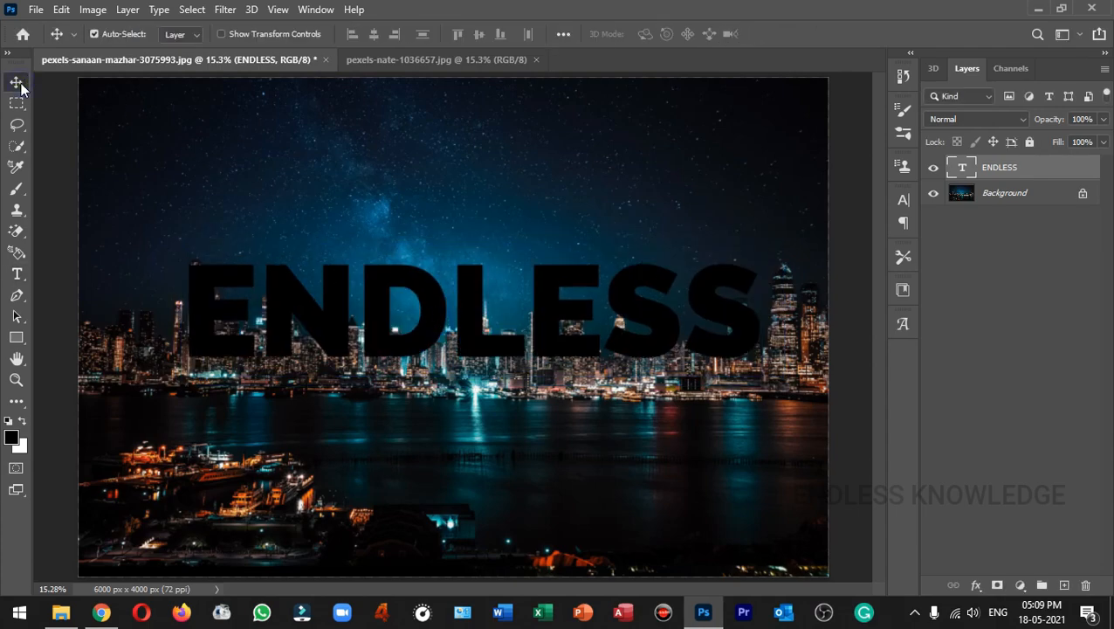
pyautogui.press('ctrl')
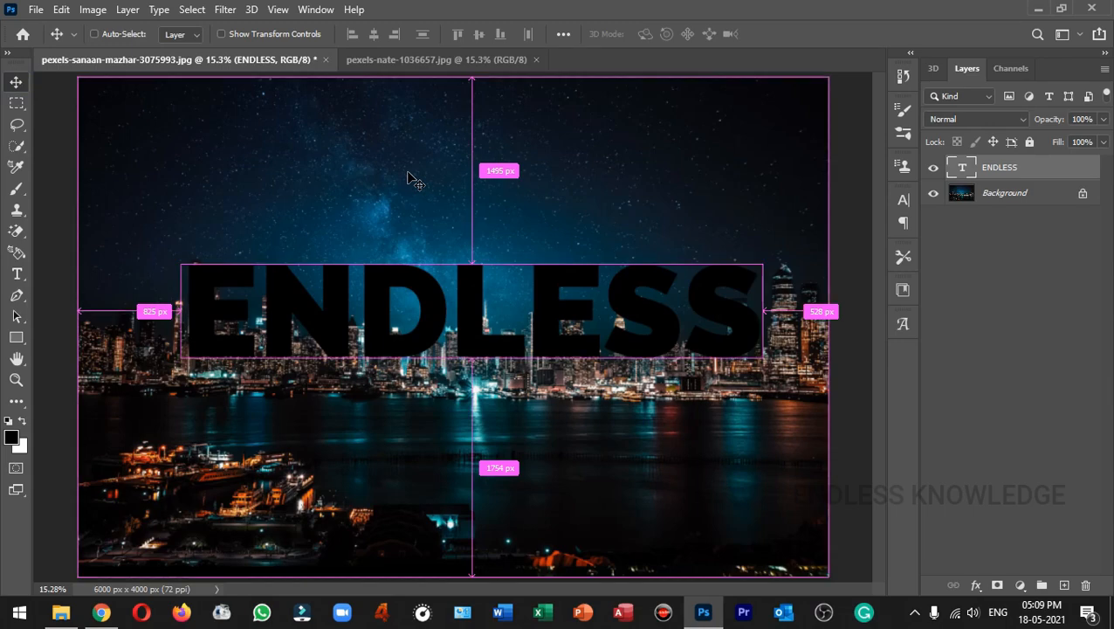
pyautogui.hotkey('ctrl', 'a')
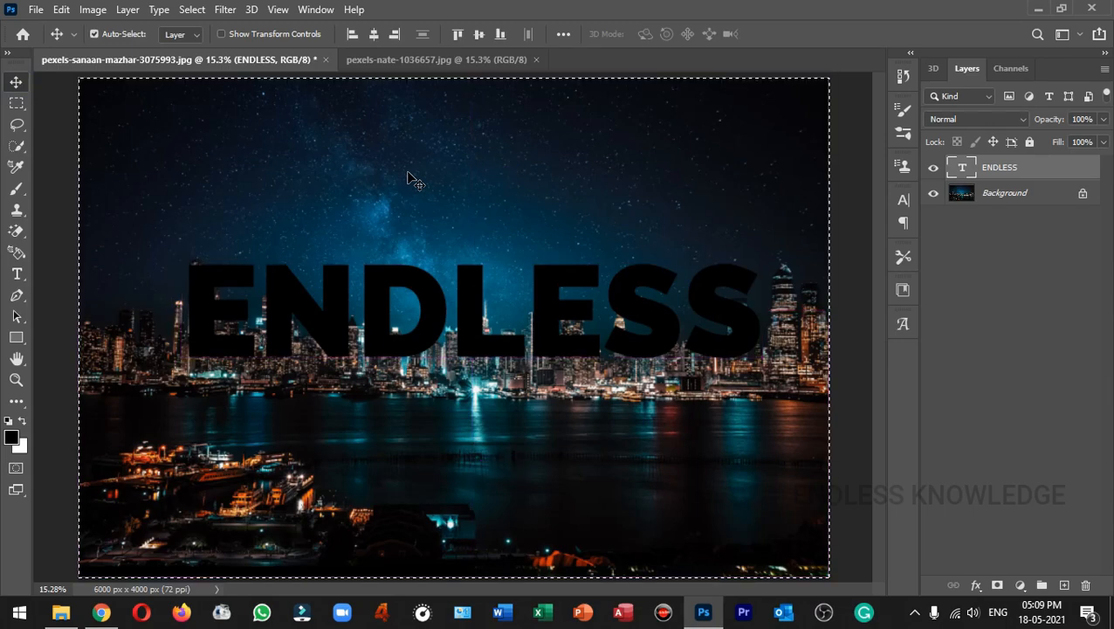
pyautogui.click(374, 35)
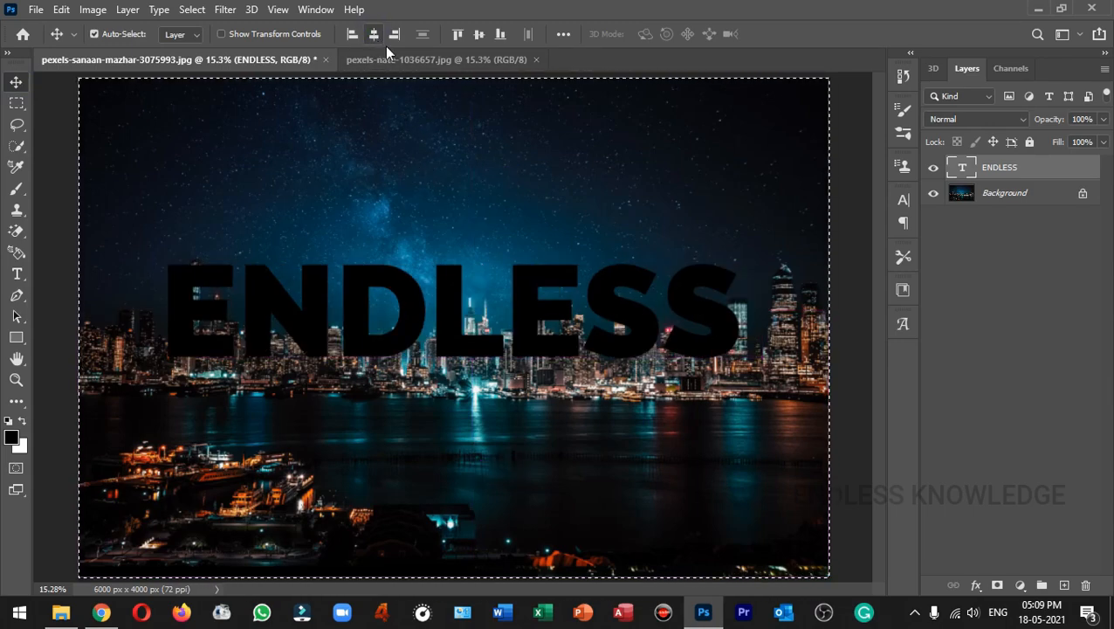
pyautogui.click(479, 36)
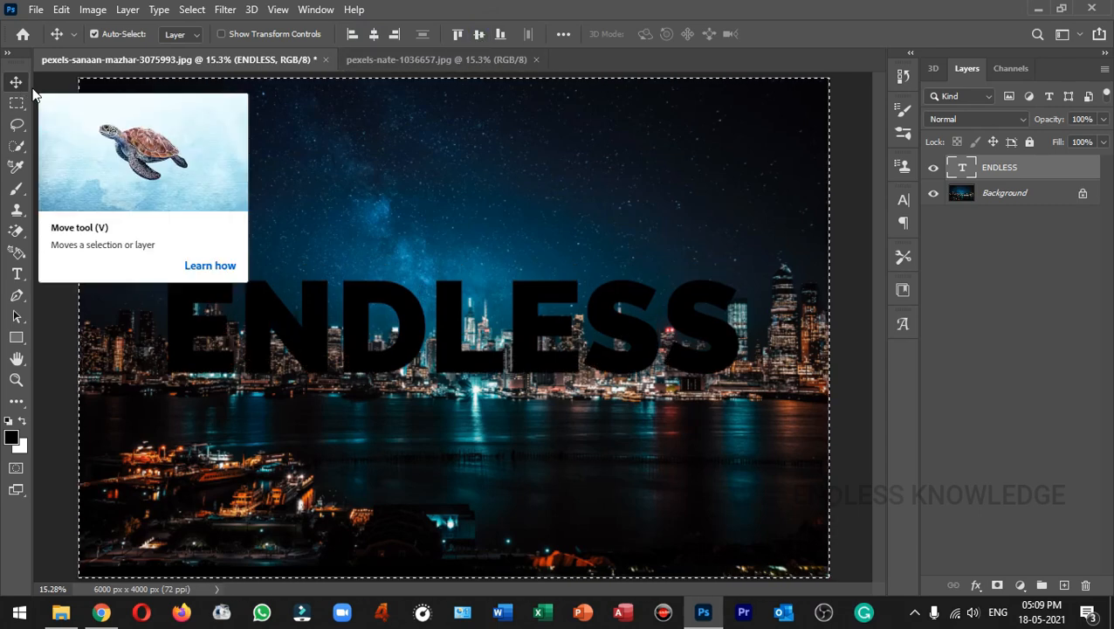
pyautogui.press('ctrl')
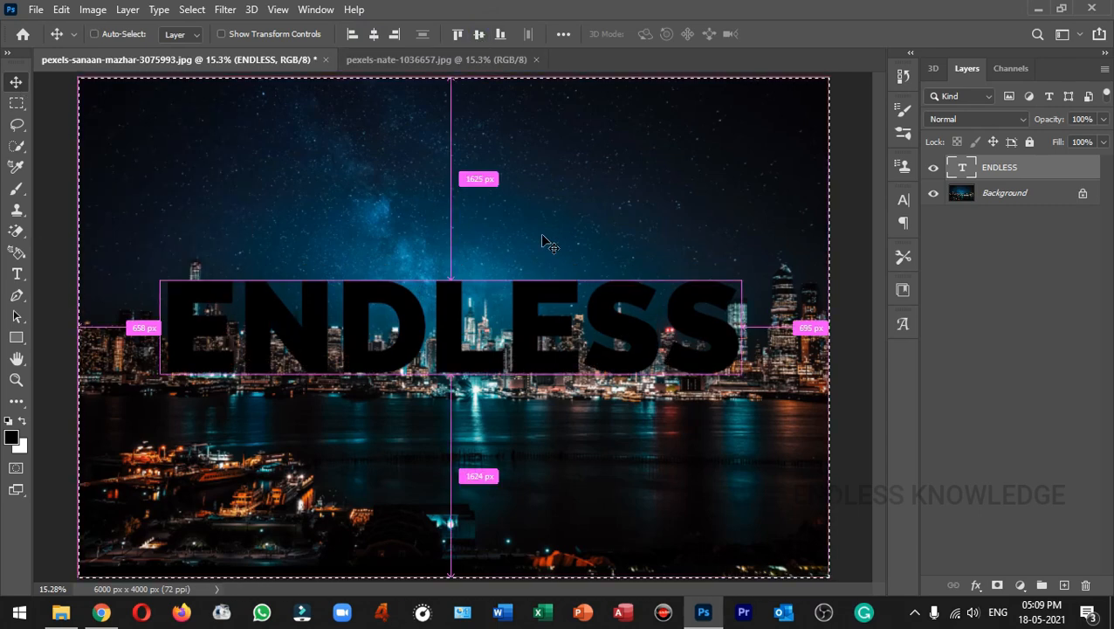
pyautogui.hotkey('ctrl', 'd')
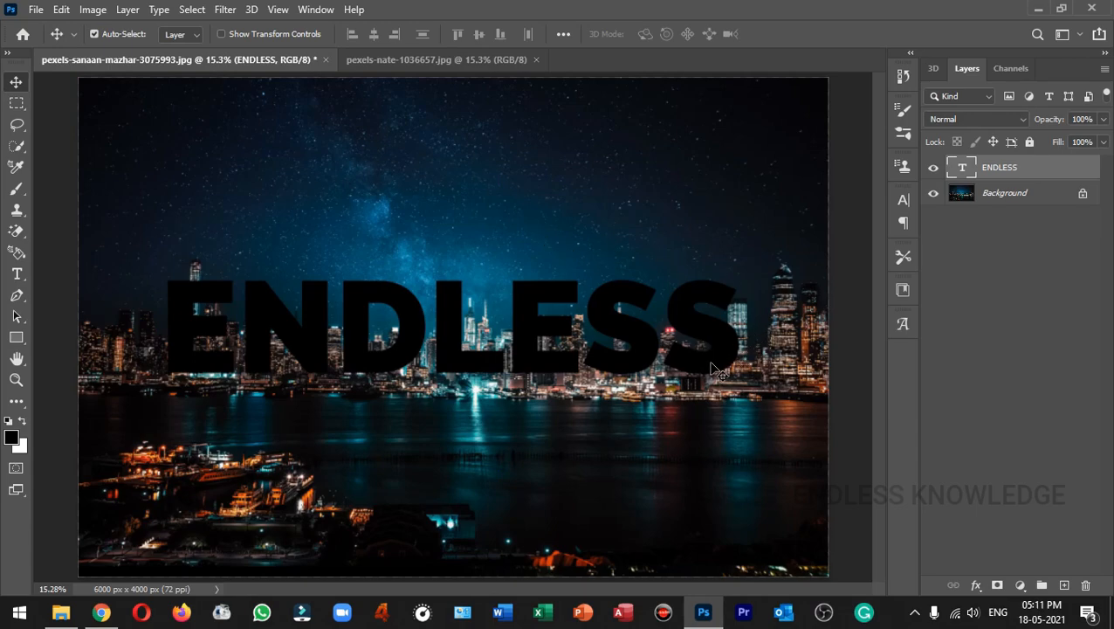
# - Draw a rectangle about 5052 × 1075 px covering the text, with a white fill and no stroke
pyautogui.click(26, 336)
pyautogui.moveTo(137, 260); pyautogui.dragTo(770, 395)
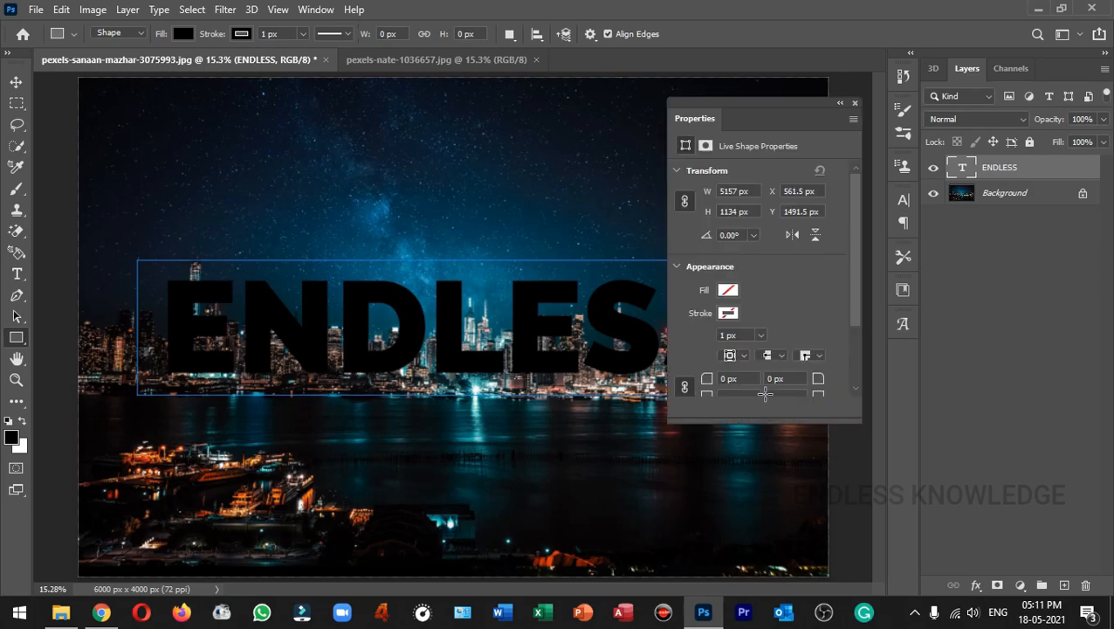
pyautogui.click(732, 314)
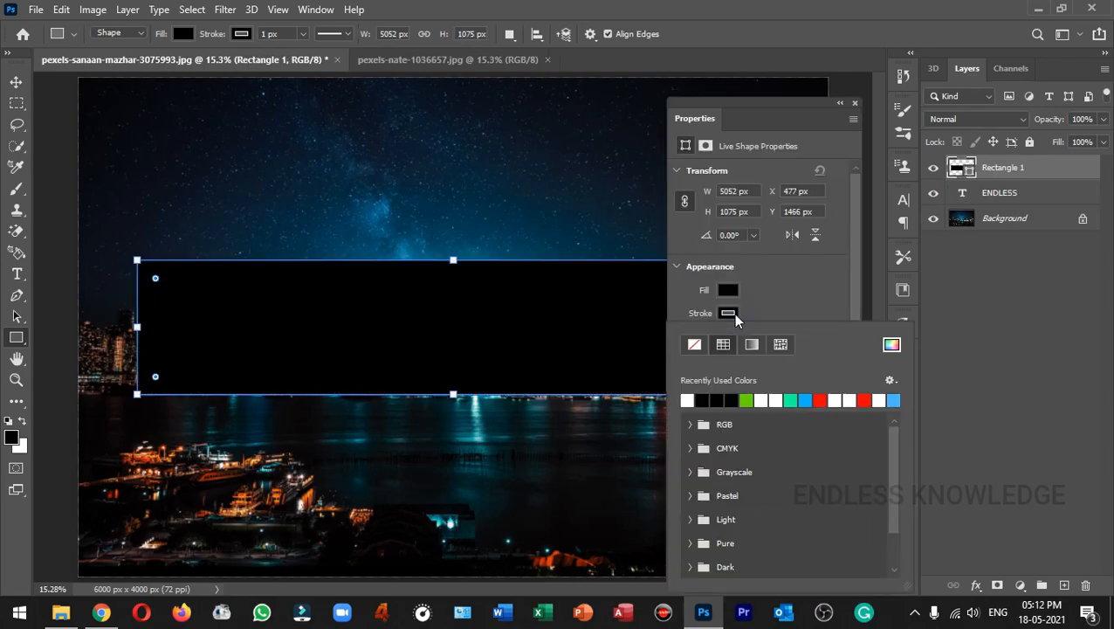
pyautogui.click(695, 346)
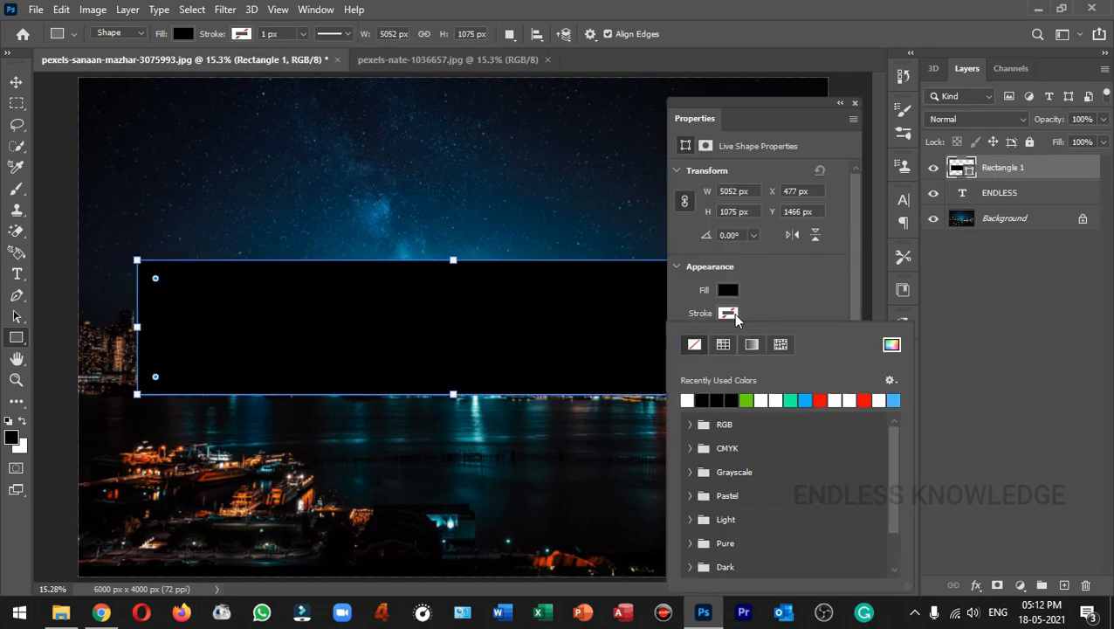
pyautogui.click(733, 315)
pyautogui.click(729, 293)
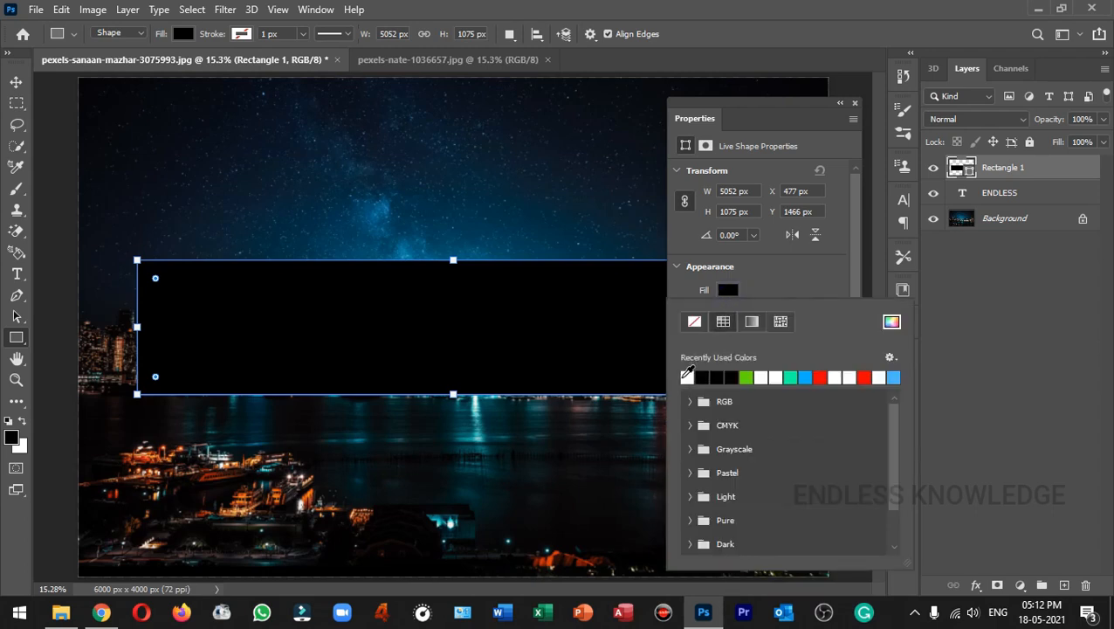
pyautogui.click(687, 376)
pyautogui.click(856, 106)
pyautogui.click(857, 105)
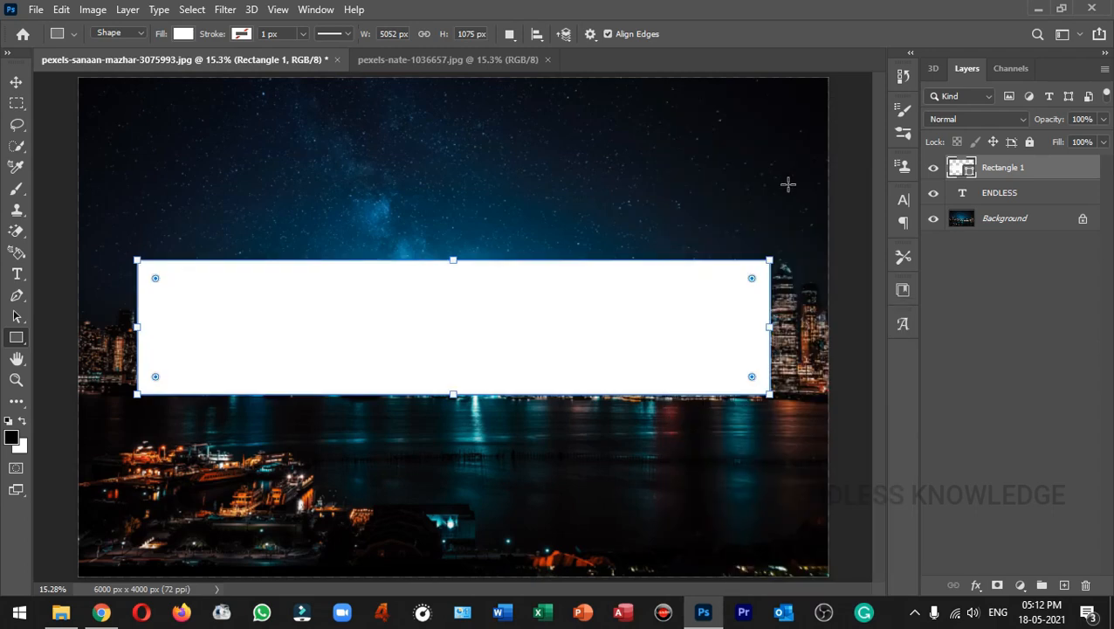
pyautogui.press('Return')
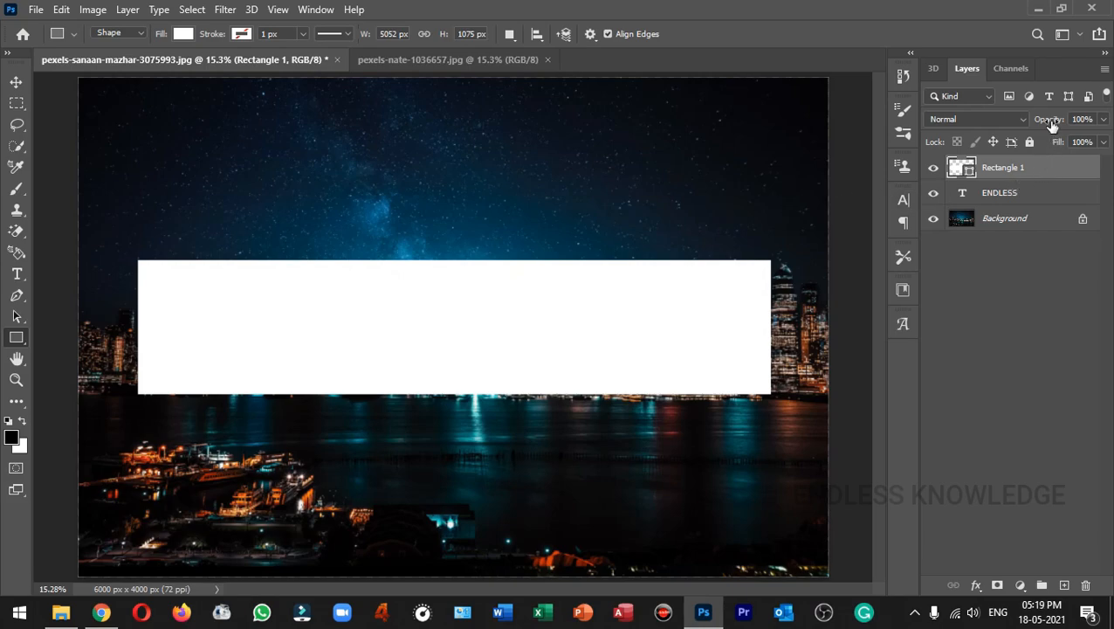
# - Lower the rectangle layer's opacity to 75% and place the ENDLESS text layer above it
pyautogui.moveTo(1048, 120); pyautogui.dragTo(1029, 134)
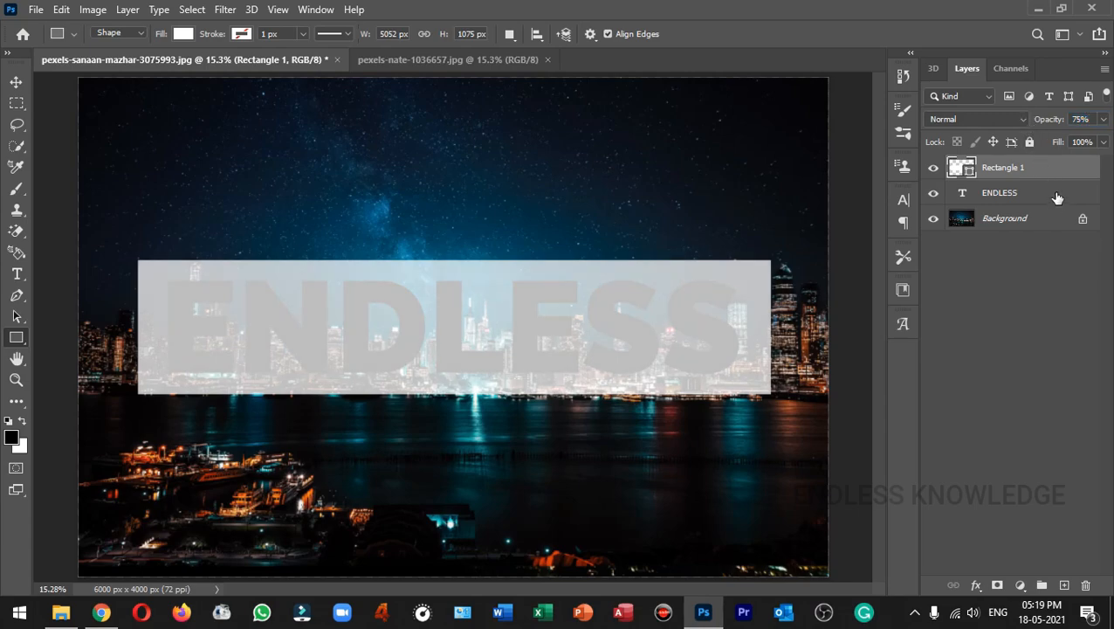
pyautogui.moveTo(1058, 198); pyautogui.dragTo(1054, 166)
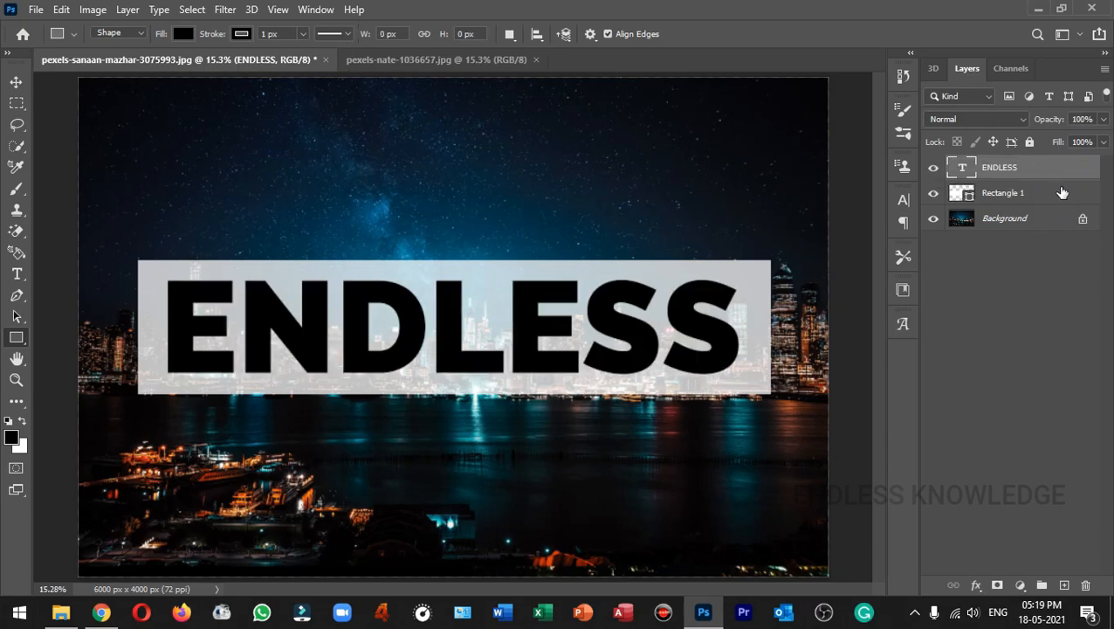
# - Set the ENDLESS layer's knockout to Shallow and its fill opacity to 0% in the blending options
pyautogui.click(1080, 172)
pyautogui.doubleClick(1081, 171)
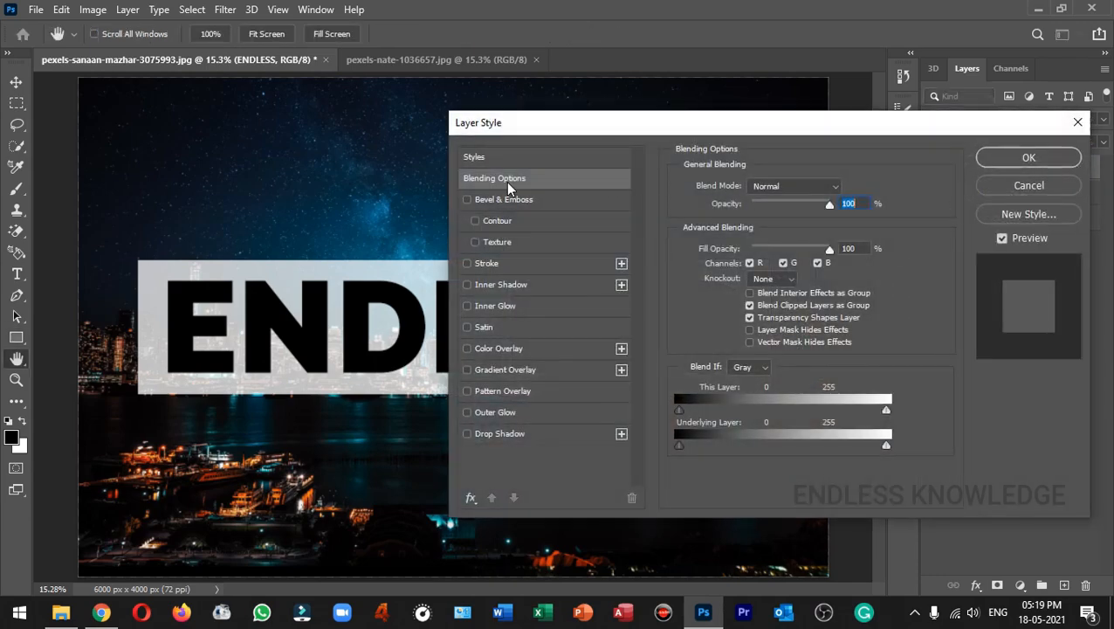
pyautogui.moveTo(614, 122); pyautogui.dragTo(728, 105)
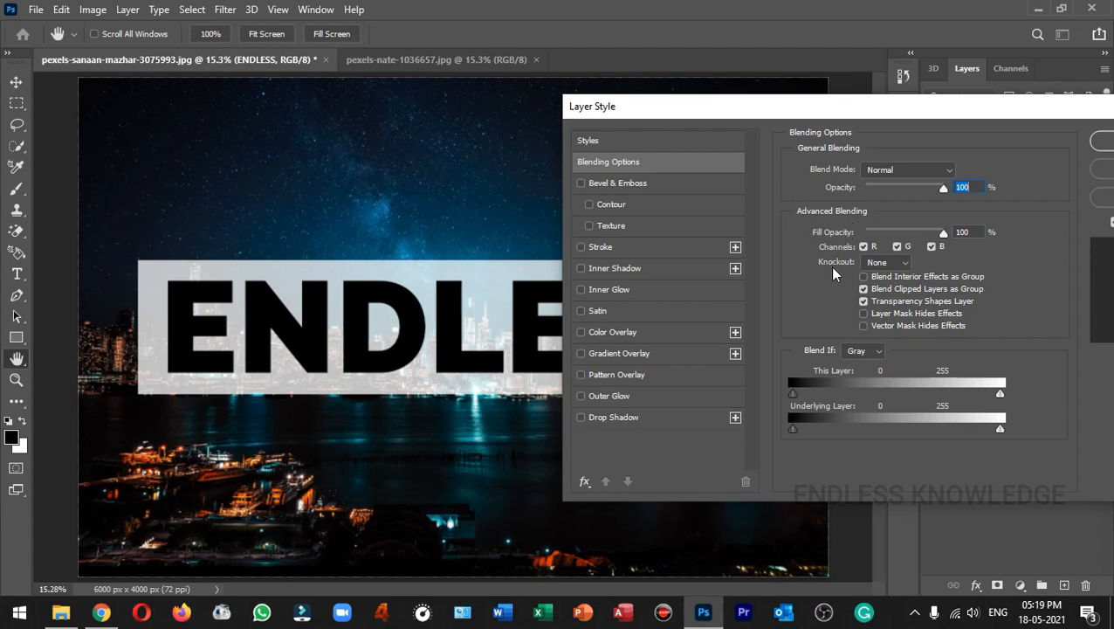
pyautogui.click(903, 263)
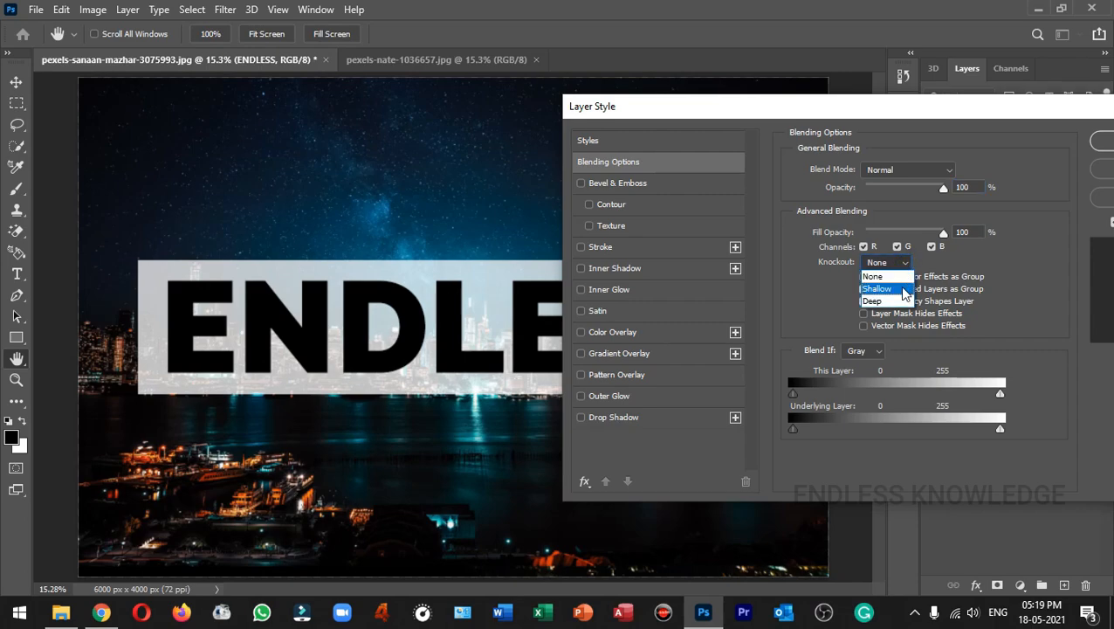
pyautogui.click(904, 290)
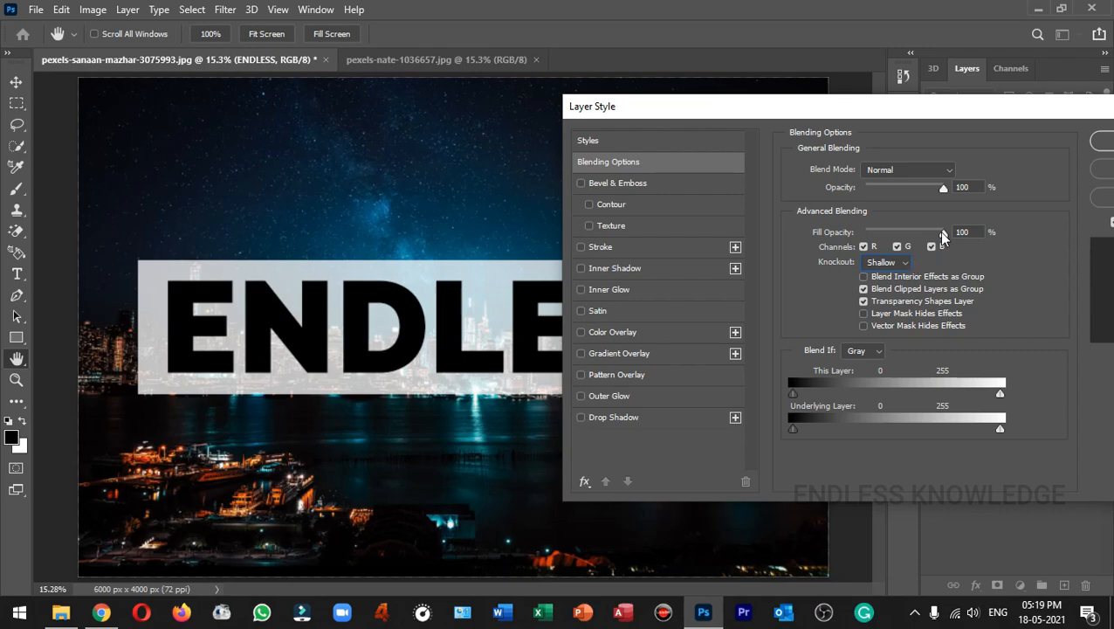
pyautogui.moveTo(943, 235); pyautogui.dragTo(821, 239)
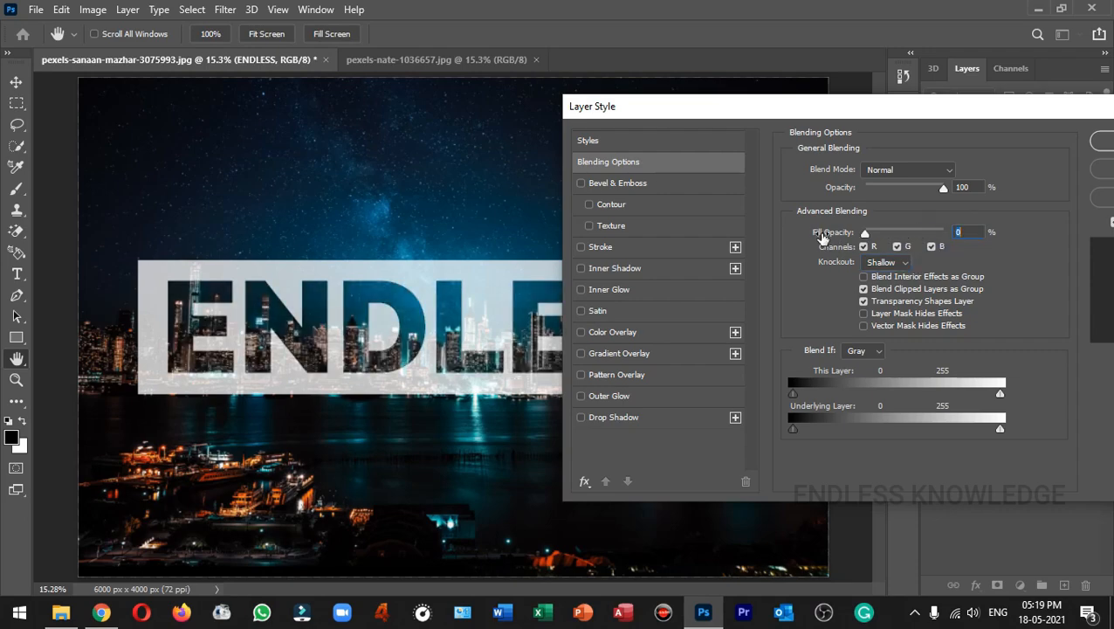
pyautogui.moveTo(890, 111); pyautogui.dragTo(768, 116)
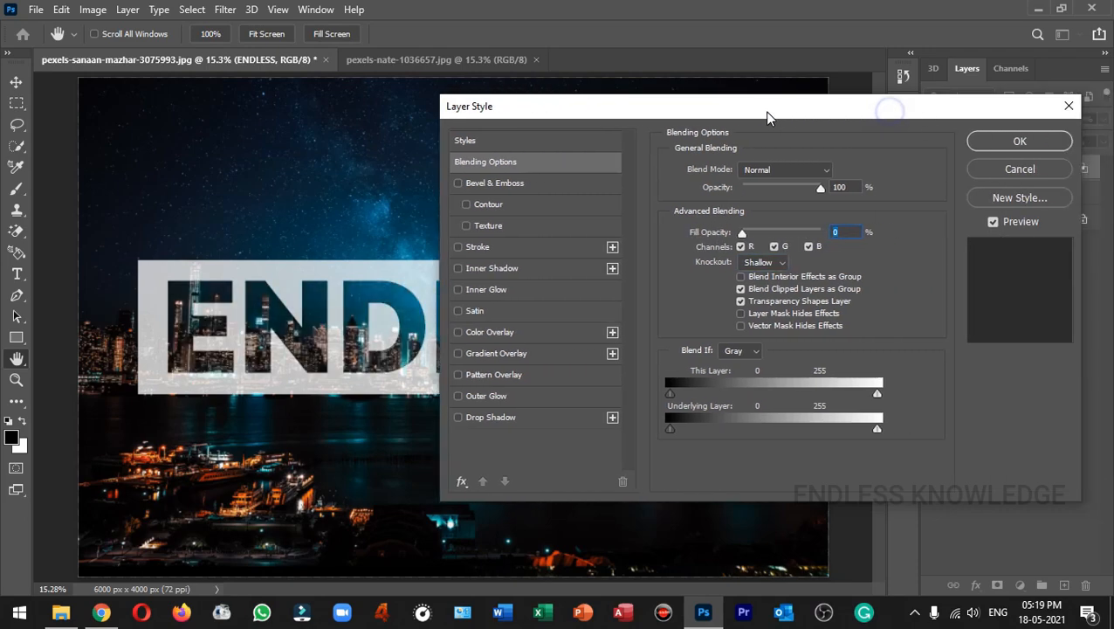
pyautogui.click(982, 142)
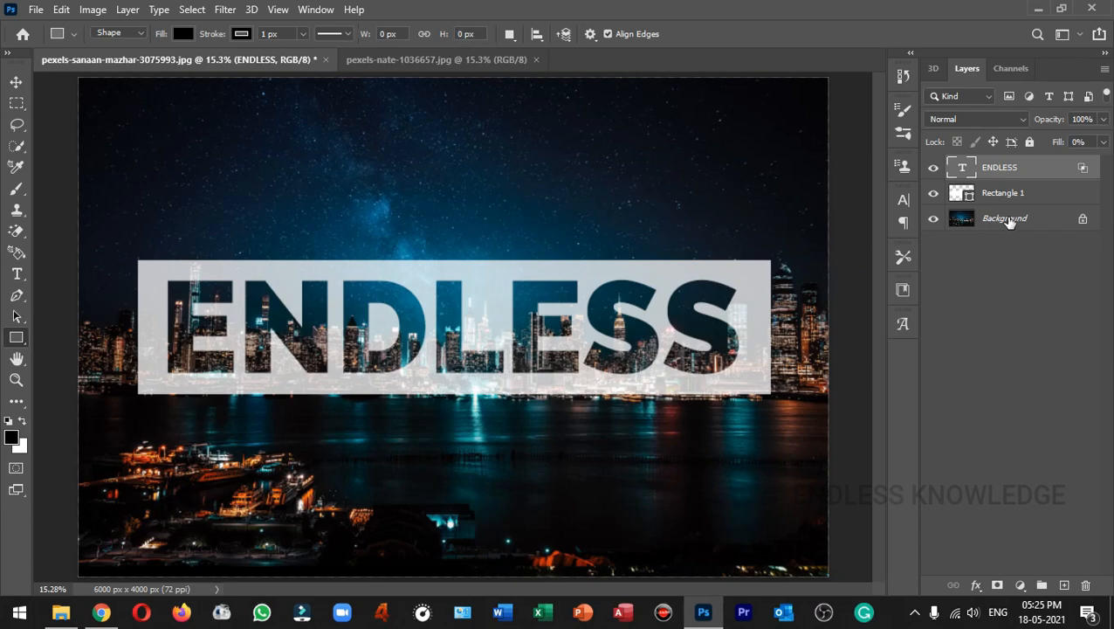
# - Unlock the background layer and group the rectangle and ENDLESS text layers together
pyautogui.click(1083, 222)
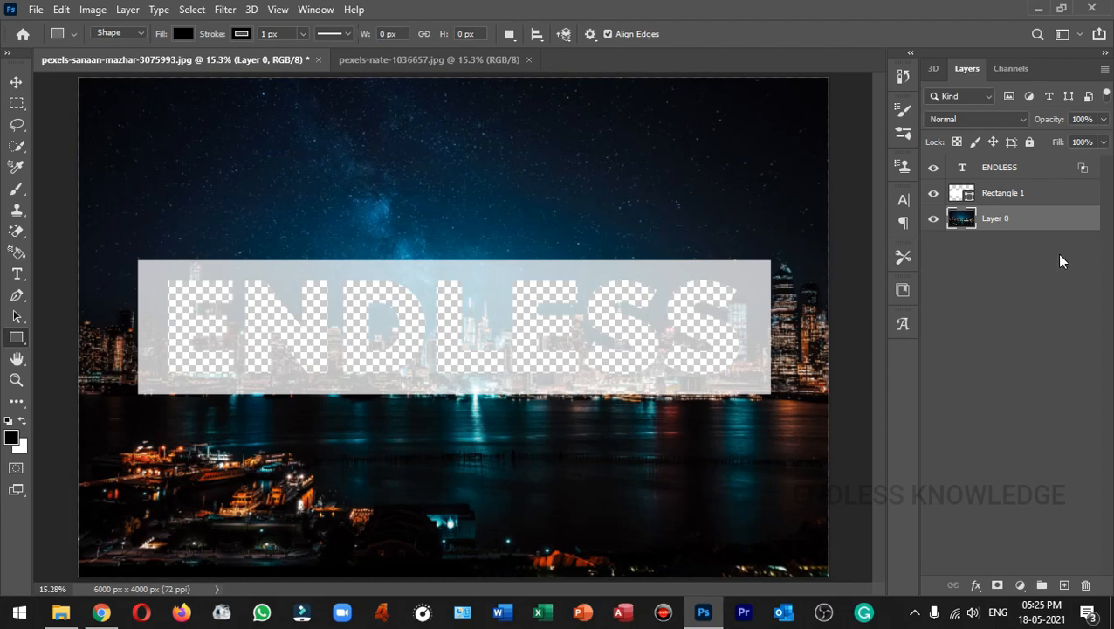
pyautogui.click(1051, 192)
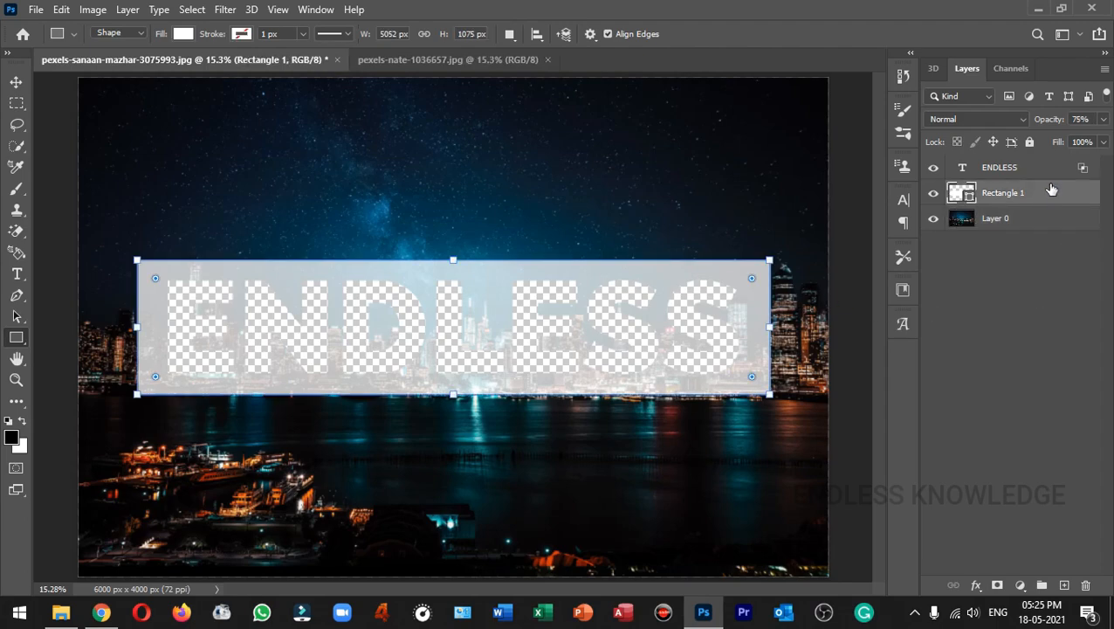
pyautogui.keyDown('shift'); pyautogui.click(1050, 168); pyautogui.keyUp('shift')
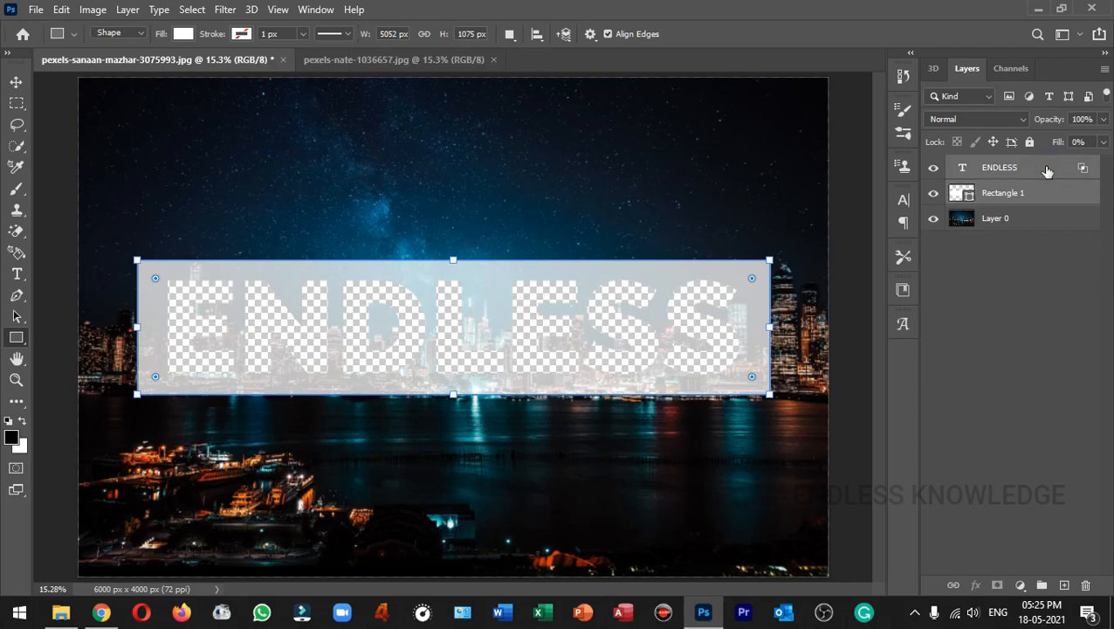
pyautogui.hotkey('ctrl', 'g')
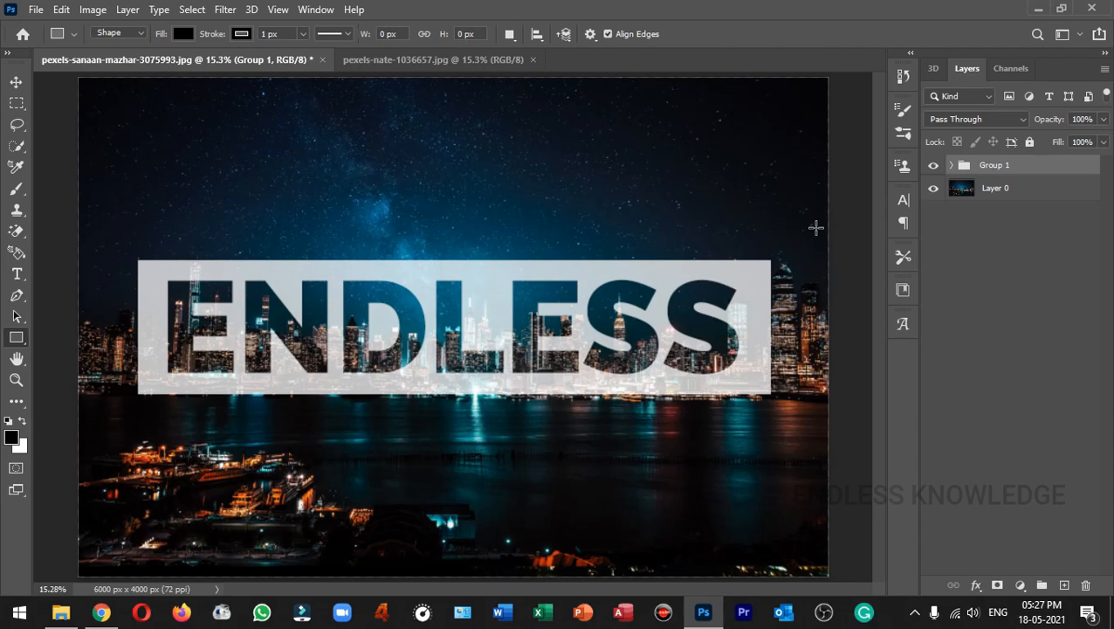
# - In pexels-nate-1036657.jpg, add the text ENDLESS in black Raleway Heavy at 676 pt
pyautogui.click(393, 59)
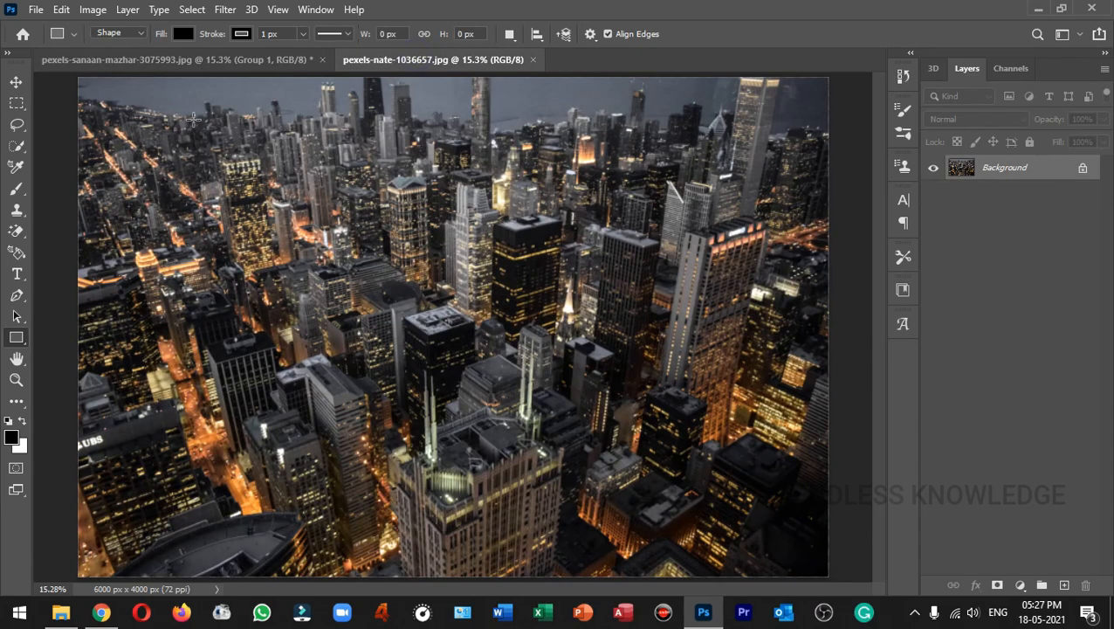
pyautogui.click(15, 83)
pyautogui.press('t')
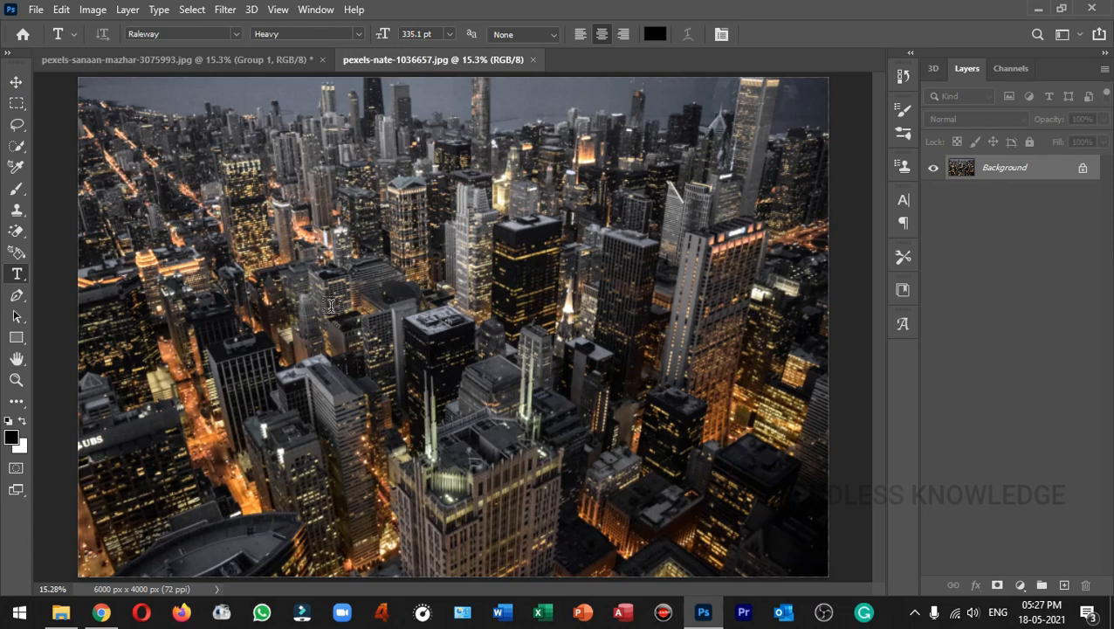
pyautogui.click(324, 301)
pyautogui.write('ENDLESS')
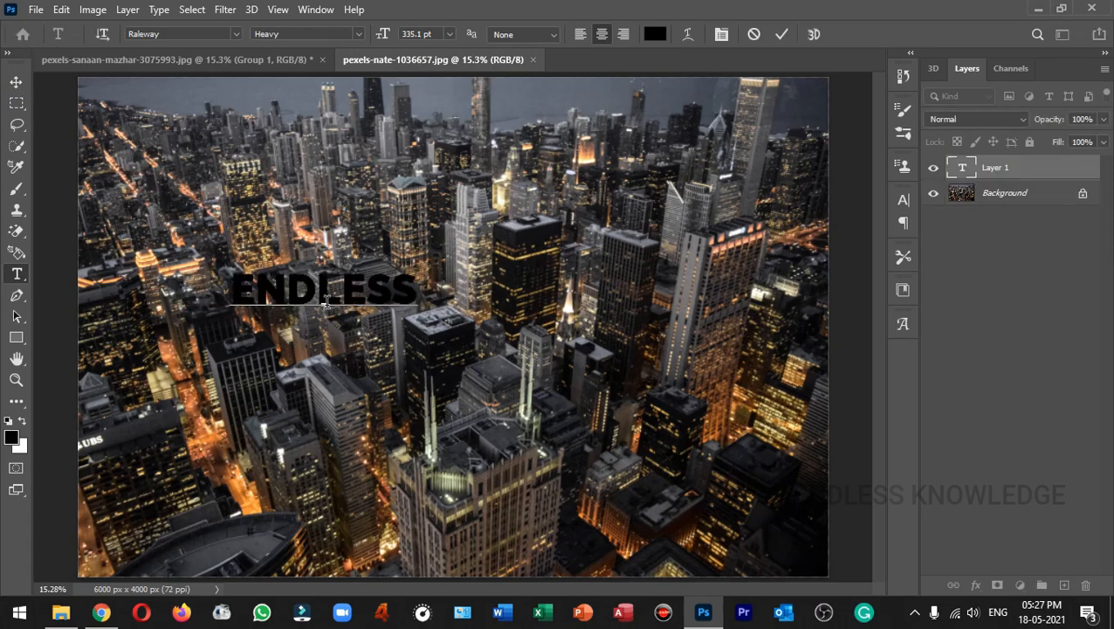
pyautogui.doubleClick(325, 301)
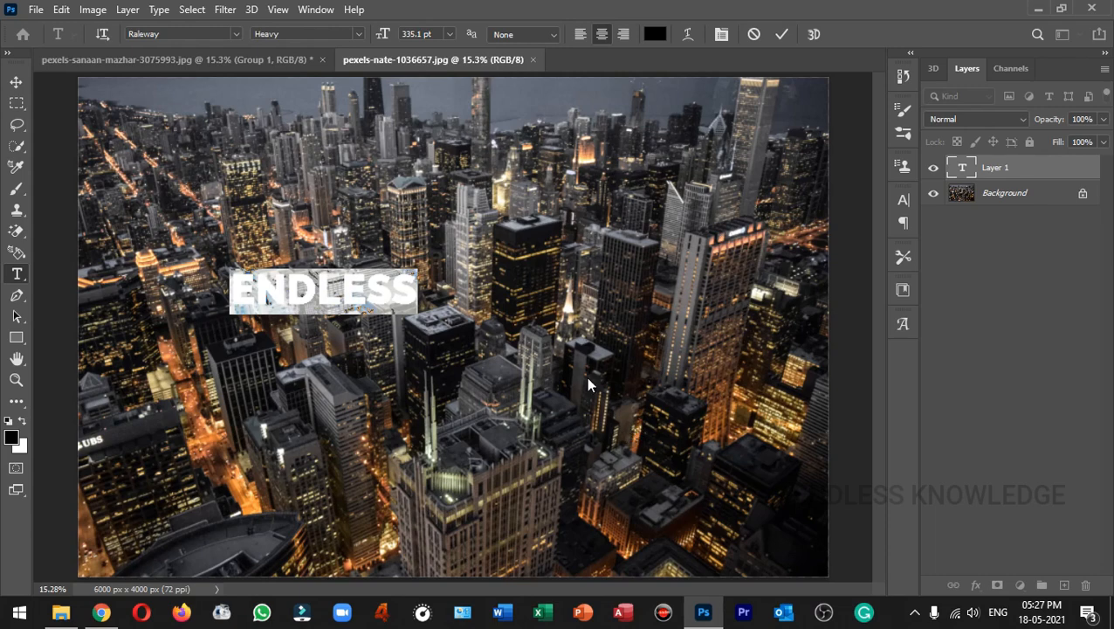
pyautogui.moveTo(383, 35); pyautogui.dragTo(666, 42)
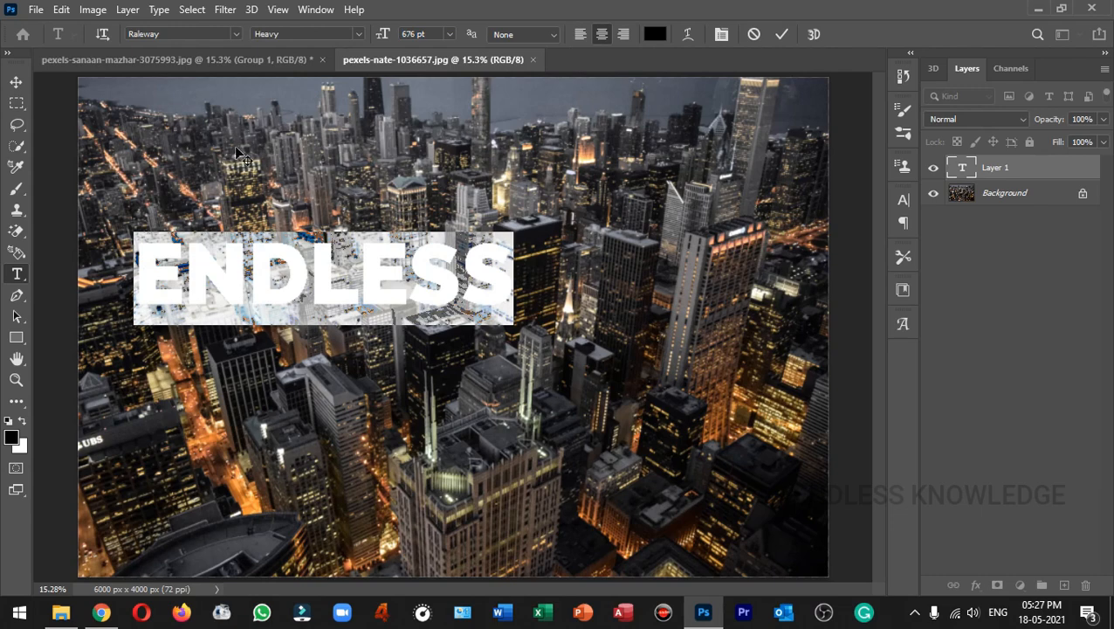
# - Scale the ENDLESS text up proportionally to about 160% so it spans most of the photo's width
pyautogui.click(15, 81)
pyautogui.hotkey('ctrl', 't')
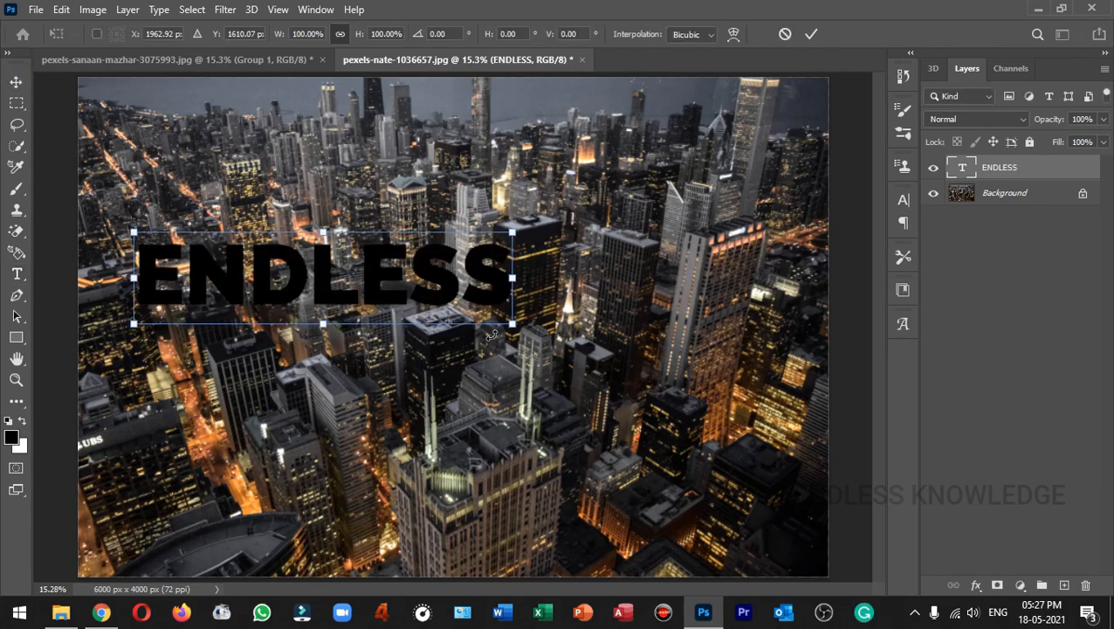
pyautogui.moveTo(511, 323); pyautogui.dragTo(739, 385)
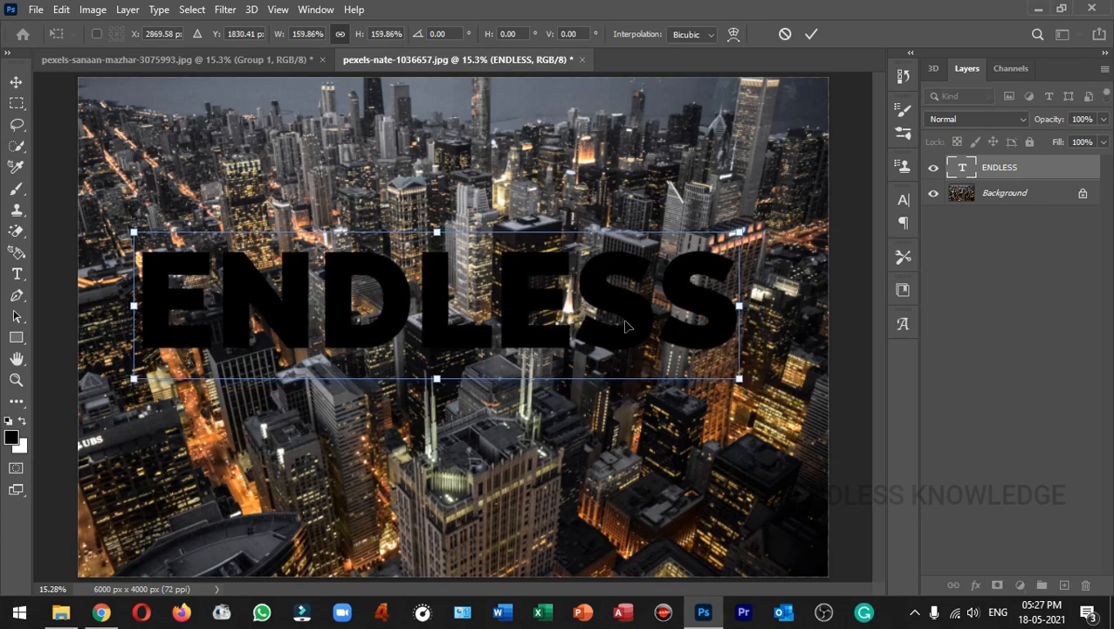
pyautogui.press('Return')
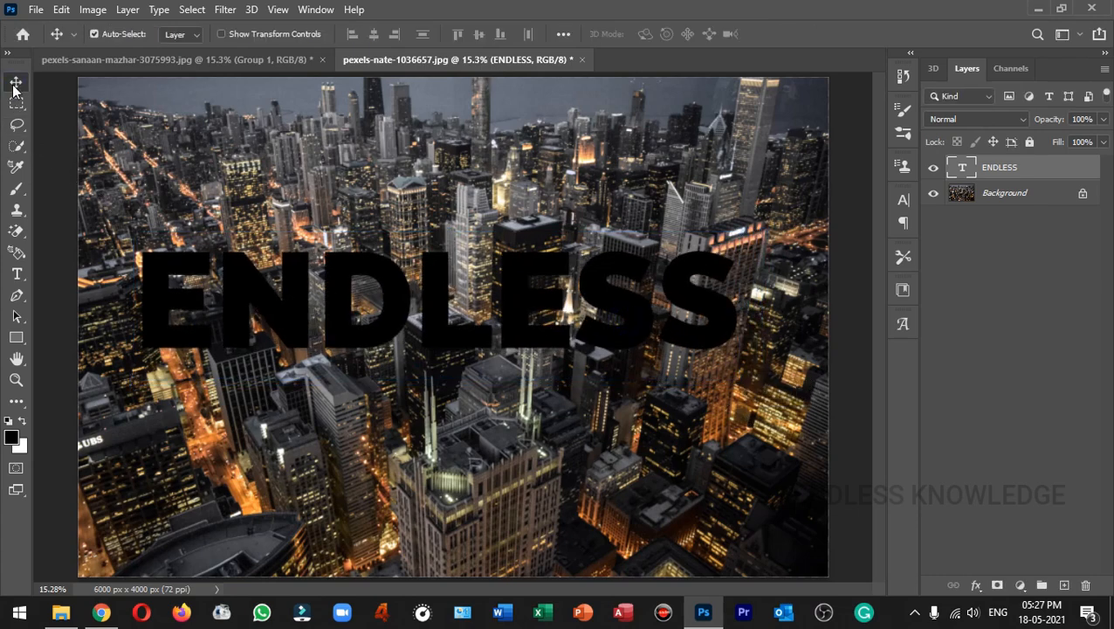
# - Centre the ENDLESS text horizontally and vertically on the whole canvas, and clear the selection
pyautogui.hotkey('ctrl', 'a')
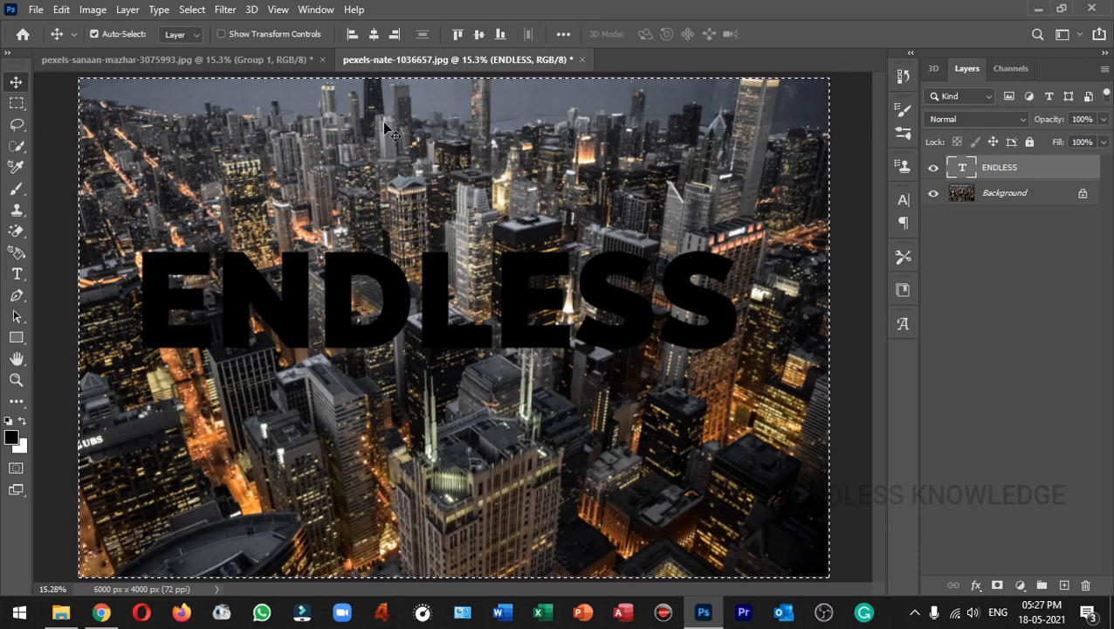
pyautogui.click(374, 35)
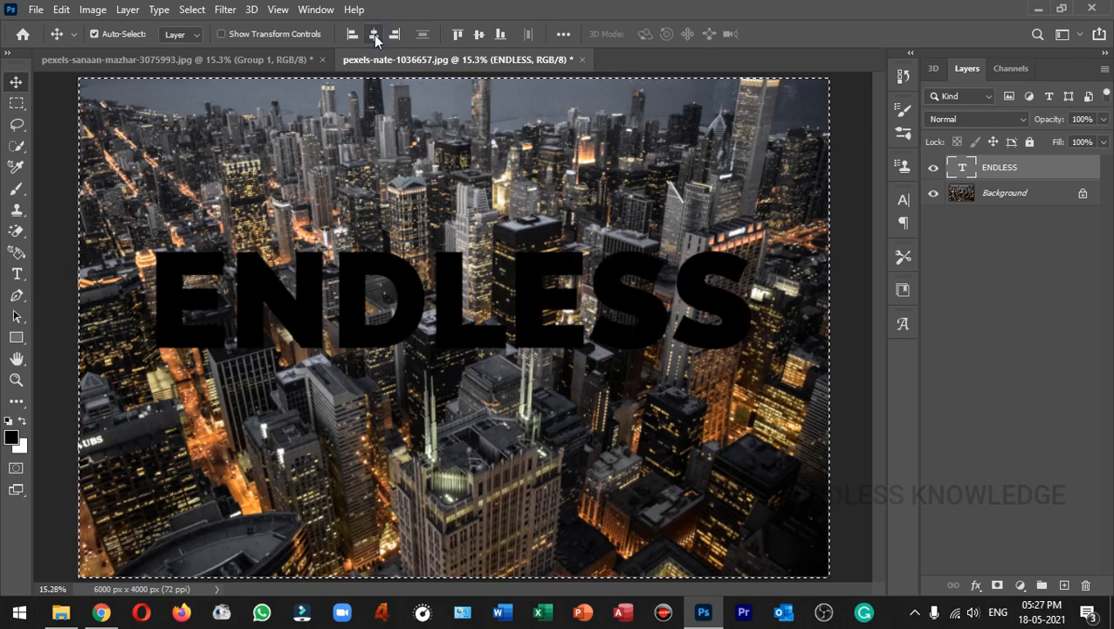
pyautogui.click(480, 35)
pyautogui.press('ctrl')
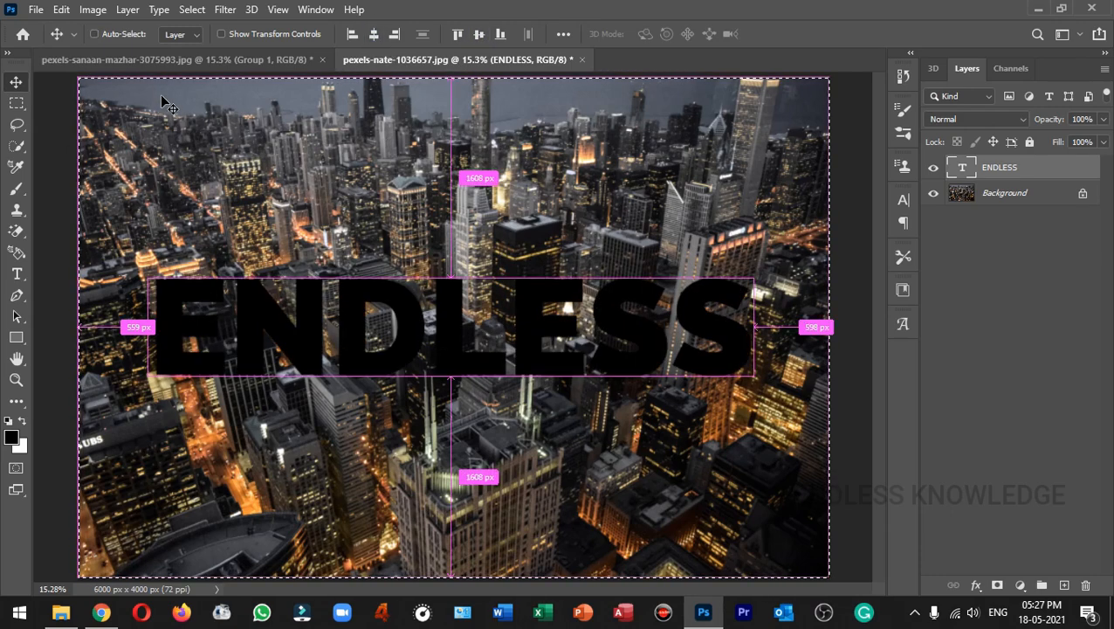
pyautogui.hotkey('ctrl', 'd')
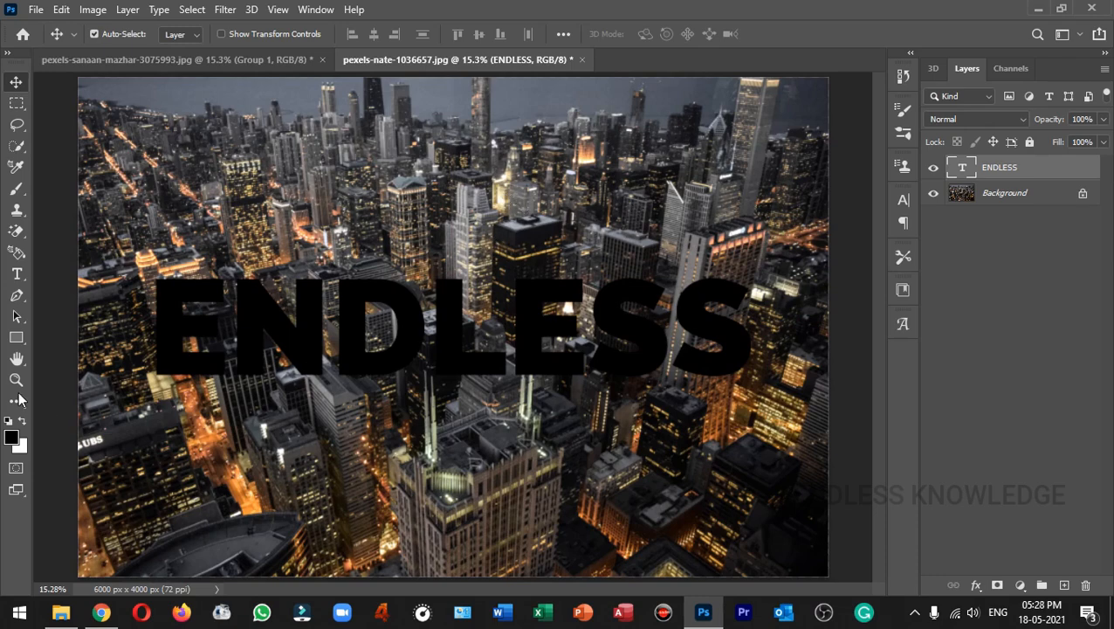
# - Draw a rectangle about 5223 × 1128 px covering the text, with a white fill and no stroke
pyautogui.click(16, 338)
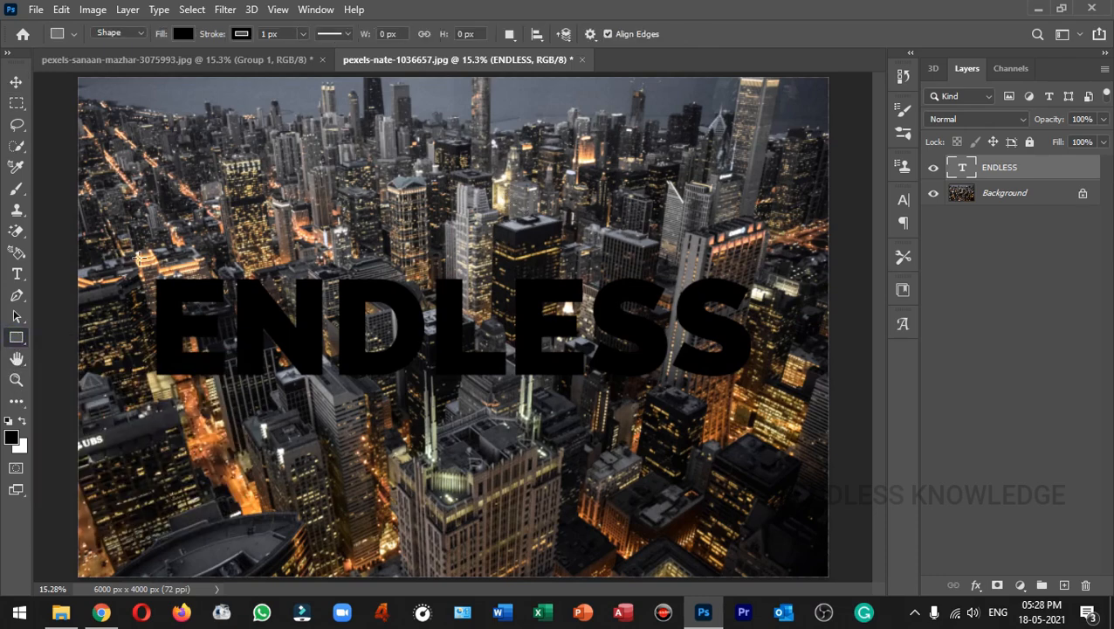
pyautogui.moveTo(128, 253); pyautogui.dragTo(782, 393)
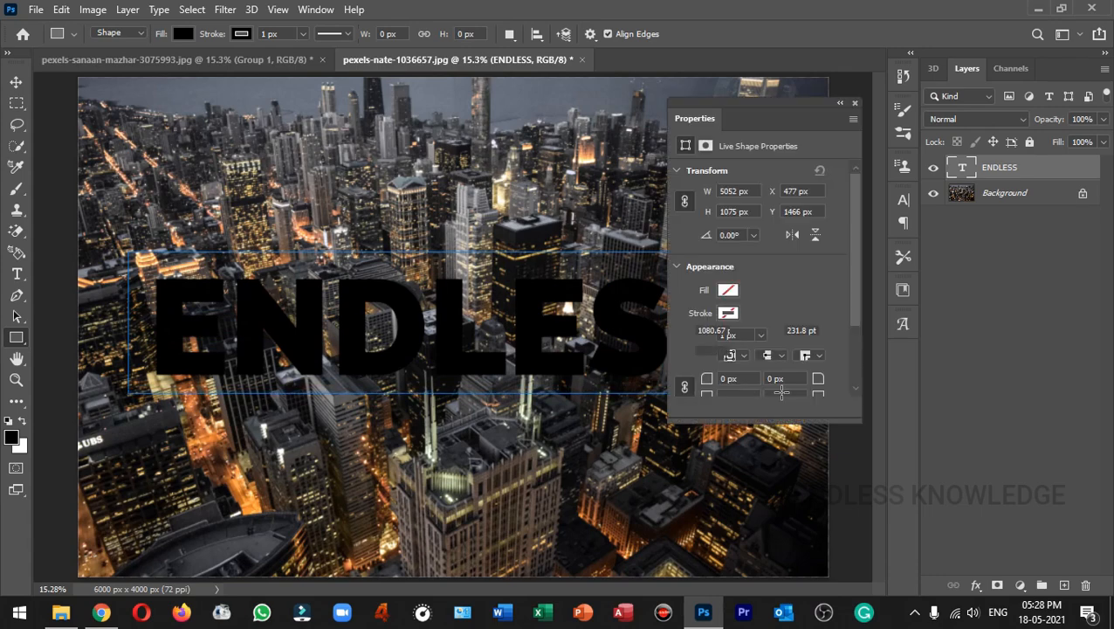
pyautogui.click(696, 345)
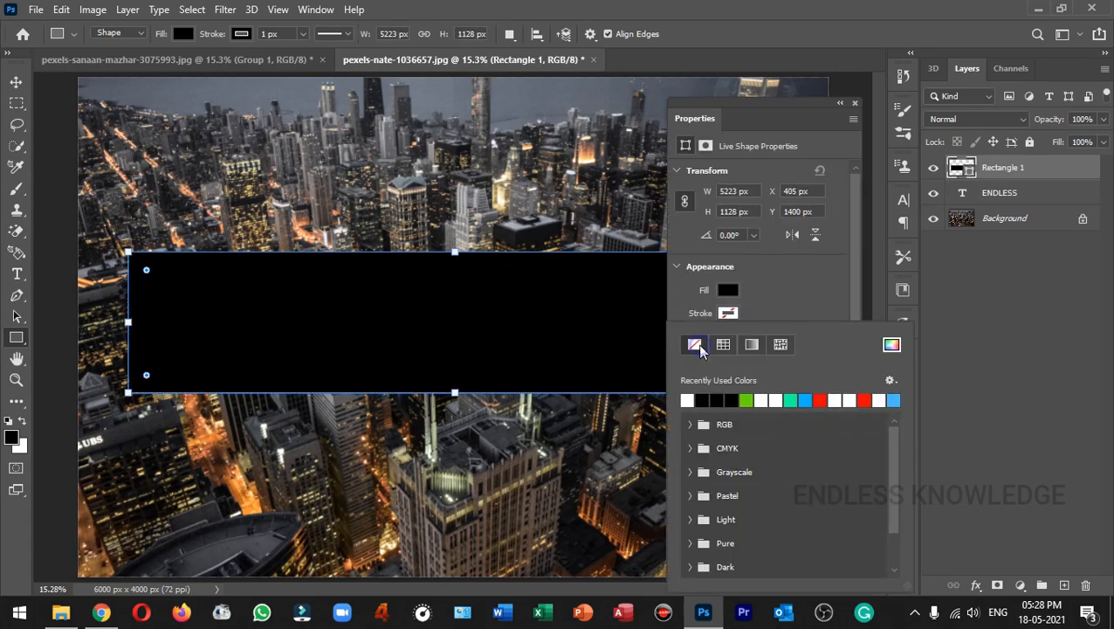
pyautogui.click(729, 290)
pyautogui.click(729, 290)
pyautogui.click(687, 378)
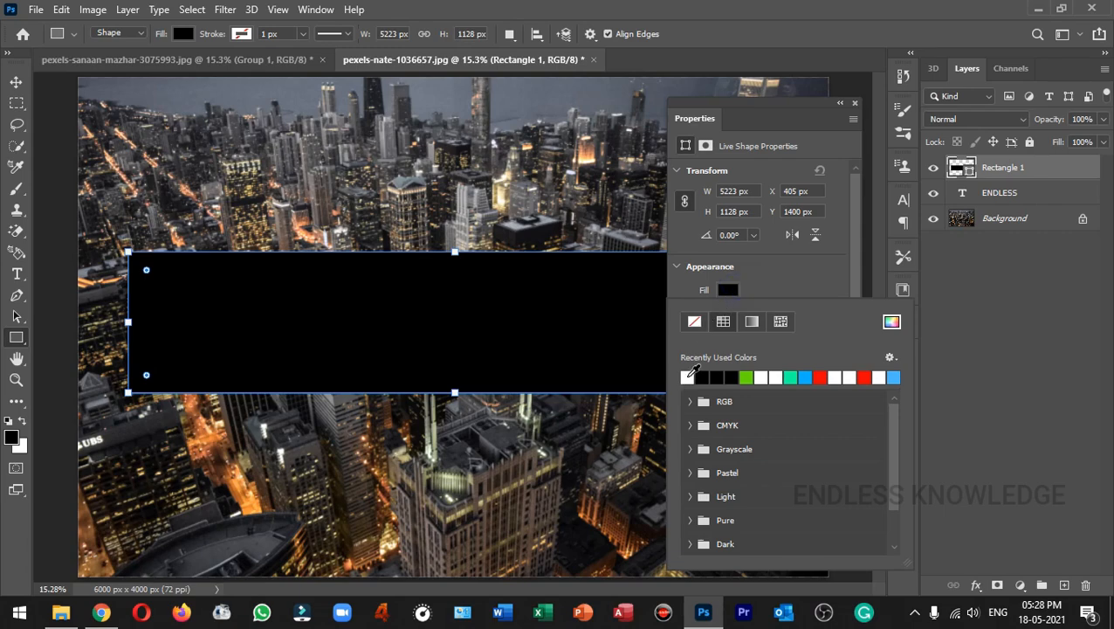
pyautogui.click(855, 103)
pyautogui.click(855, 103)
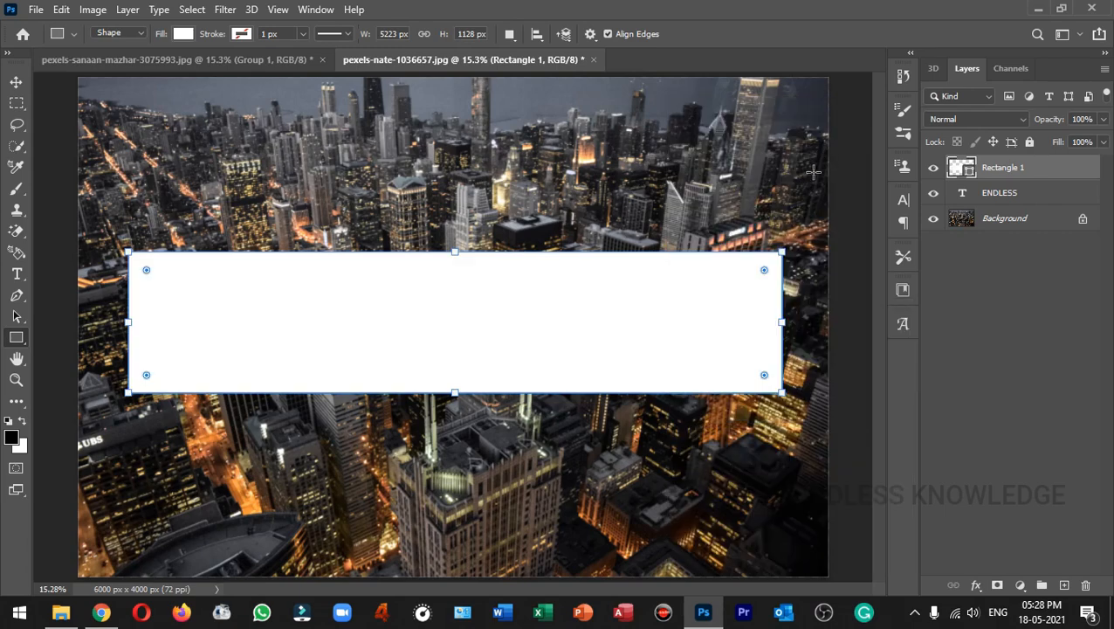
# - Centre the white rectangle horizontally and vertically on the canvas and place the ENDLESS text layer above it
pyautogui.click(16, 81)
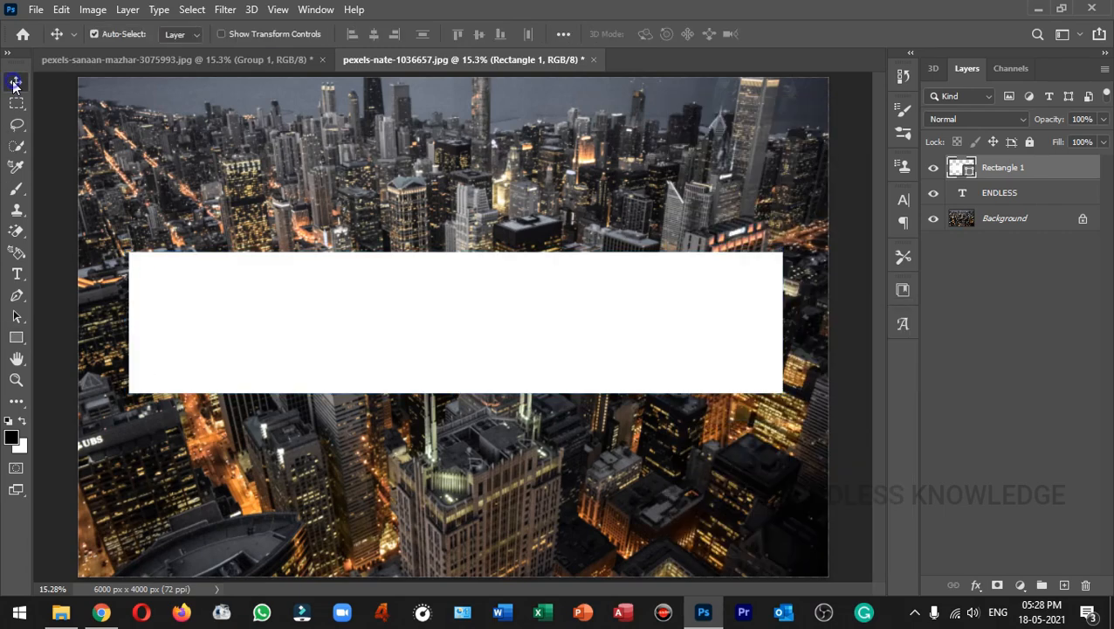
pyautogui.hotkey('ctrl', 'a')
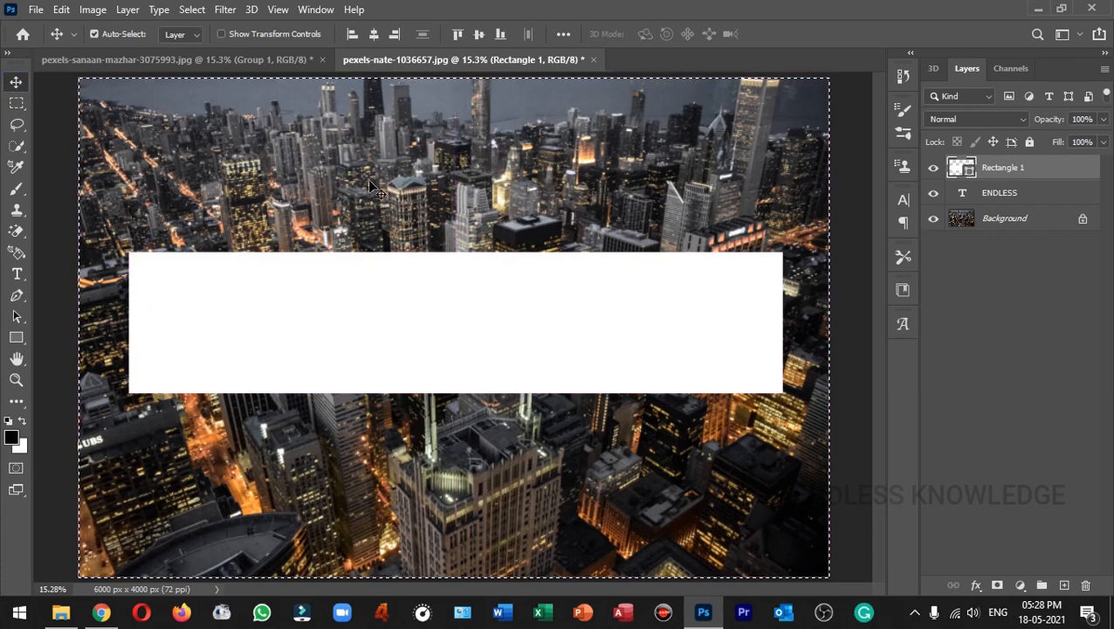
pyautogui.click(374, 33)
pyautogui.click(479, 33)
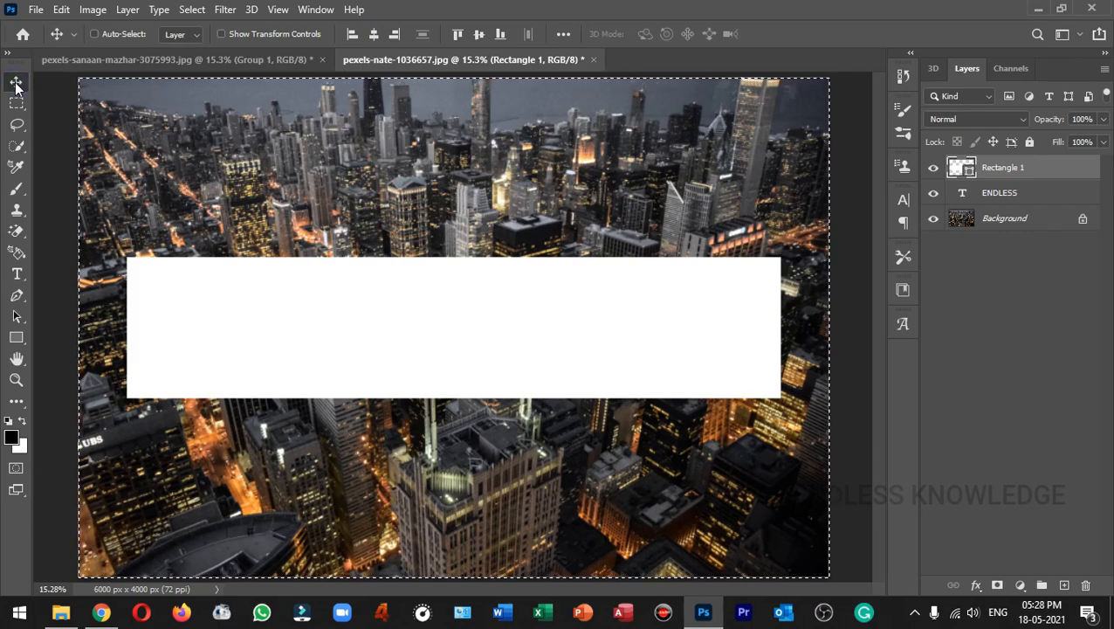
pyautogui.press('ctrl')
pyautogui.hotkey('ctrl', 'd')
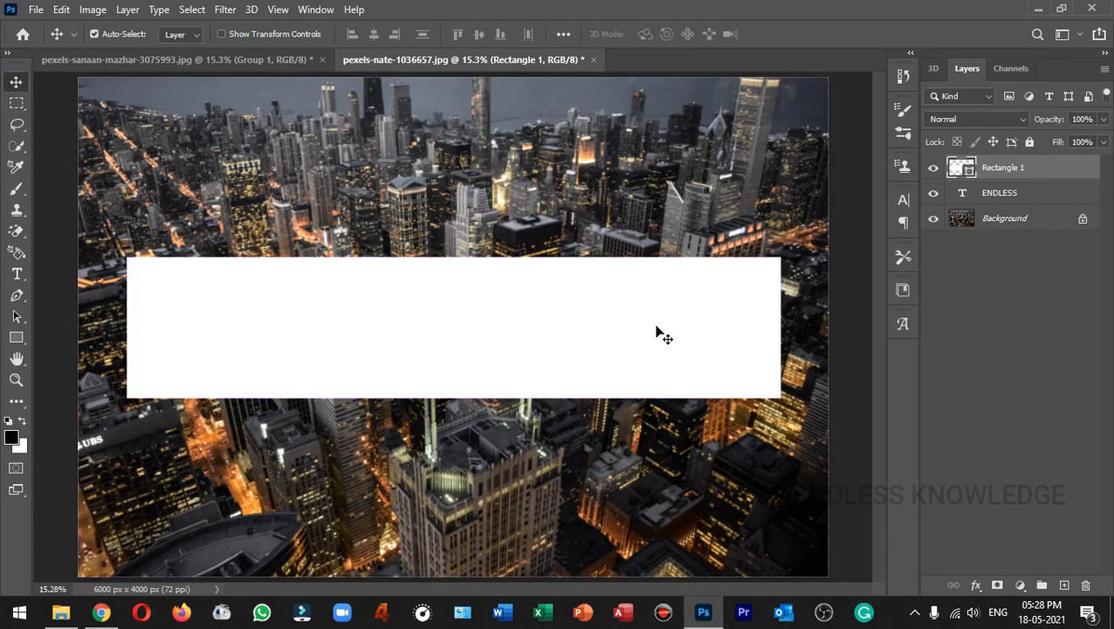
pyautogui.click(1071, 196)
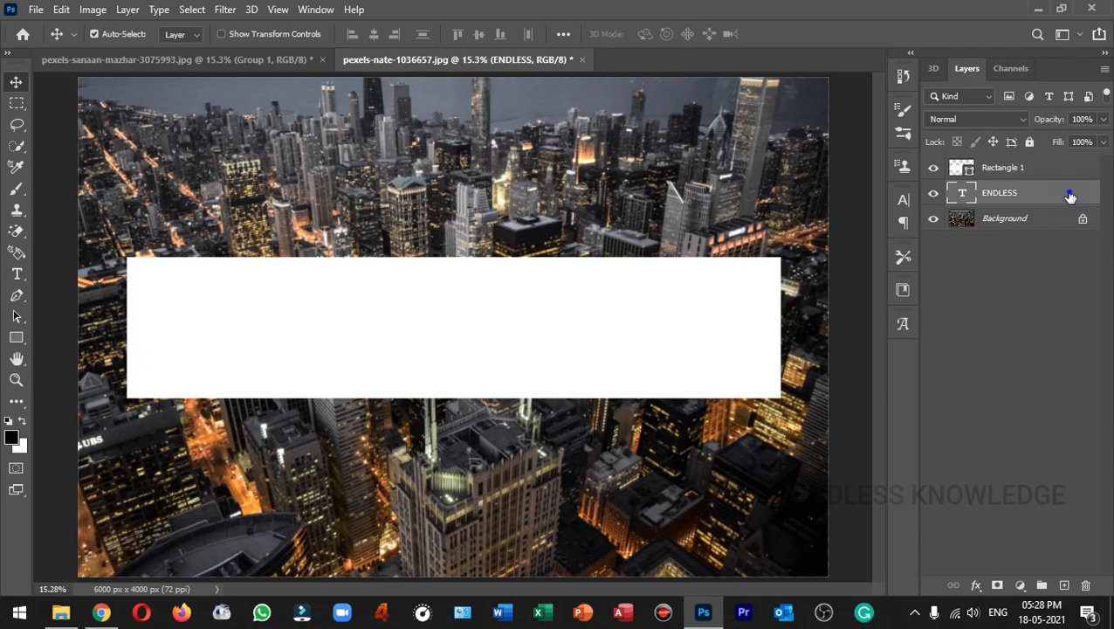
pyautogui.moveTo(1071, 195); pyautogui.dragTo(1067, 166)
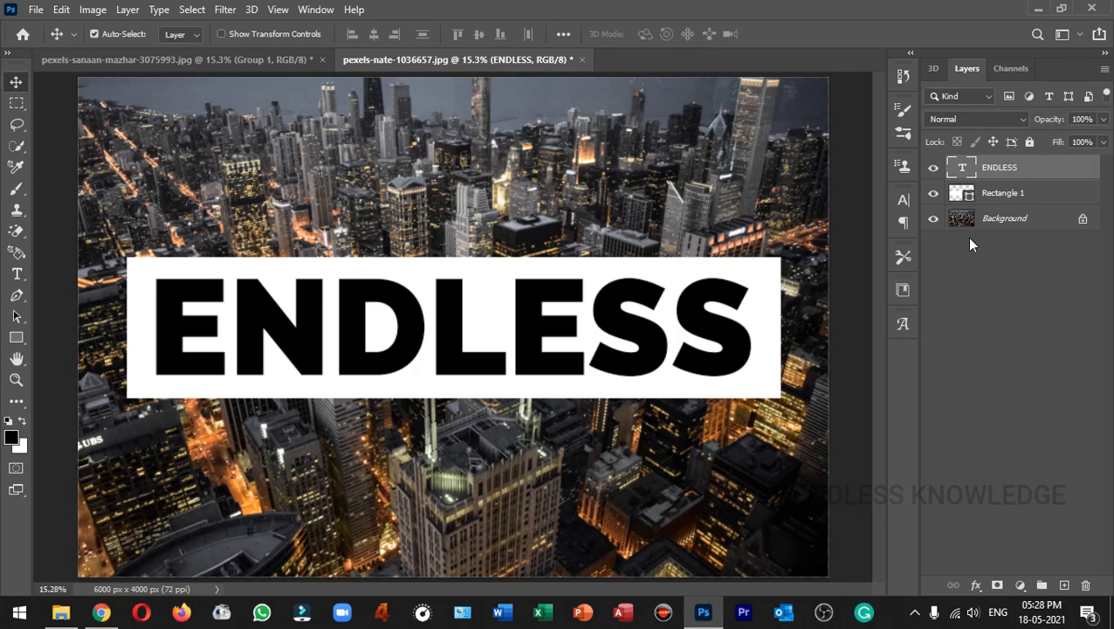
# - Load the ENDLESS lettering as a selection, hide the text layer, and add an inverted mask cutting the letters out of the rectangle layer
pyautogui.keyDown('ctrl'); pyautogui.click(961, 169); pyautogui.keyUp('ctrl')
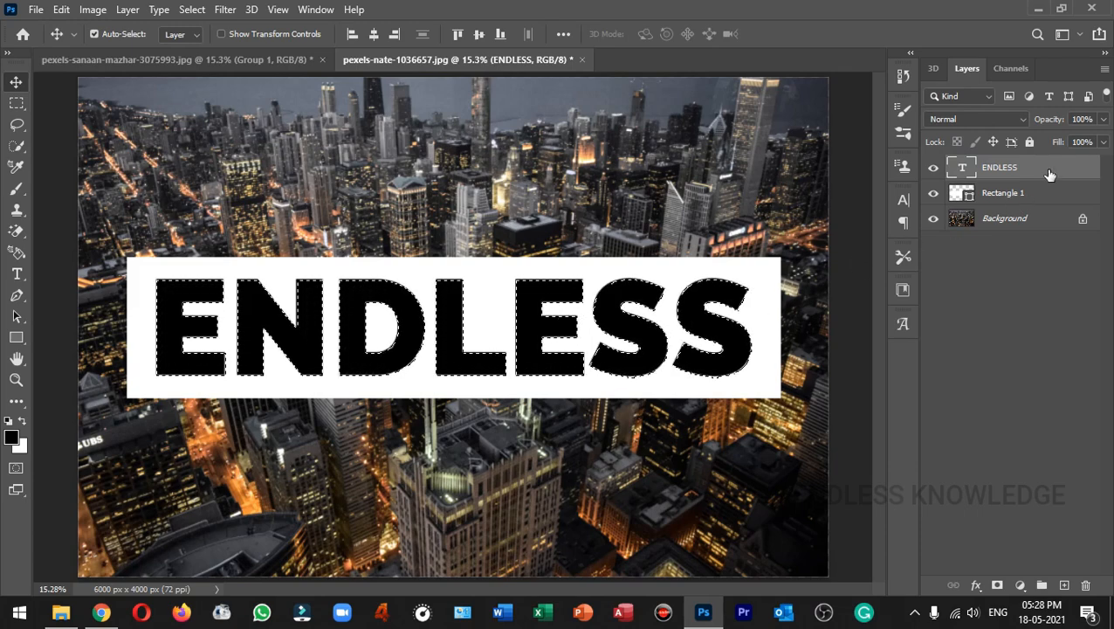
pyautogui.click(933, 167)
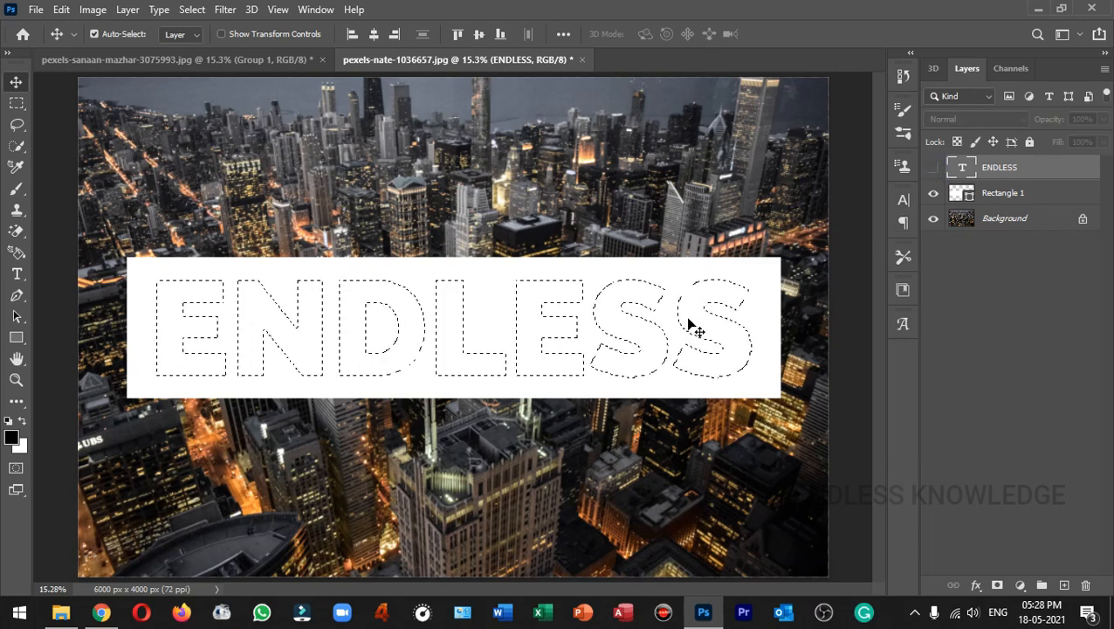
pyautogui.click(1065, 193)
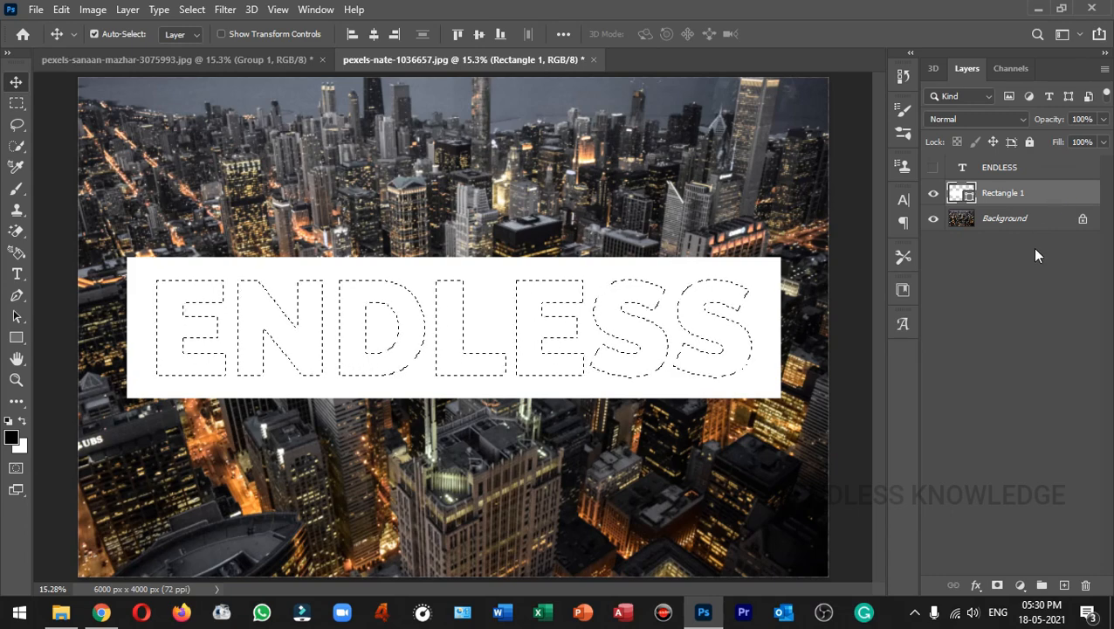
pyautogui.keyDown('alt'); pyautogui.click(998, 584); pyautogui.keyUp('alt')
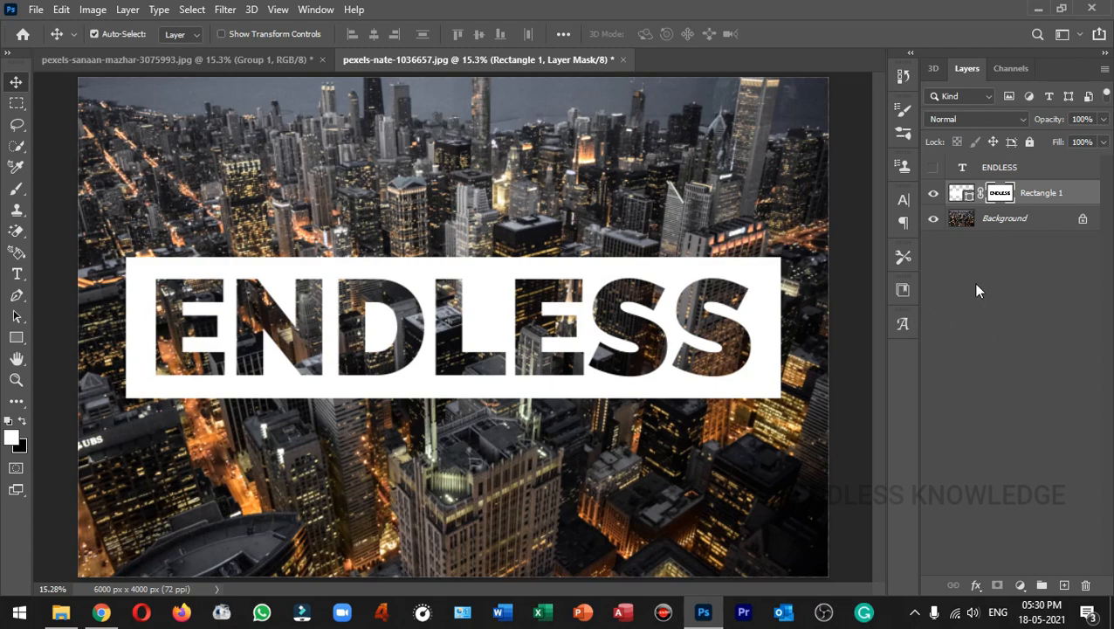
# - Try moving the masked rectangle over the photo with the text layer hidden, and undo the move
pyautogui.click(933, 167)
pyautogui.click(934, 168)
pyautogui.moveTo(472, 321)
pyautogui.mouseDown()
pyautogui.moveTo(563, 367)
pyautogui.moveTo(567, 288)
pyautogui.moveTo(492, 325)
pyautogui.mouseUp()
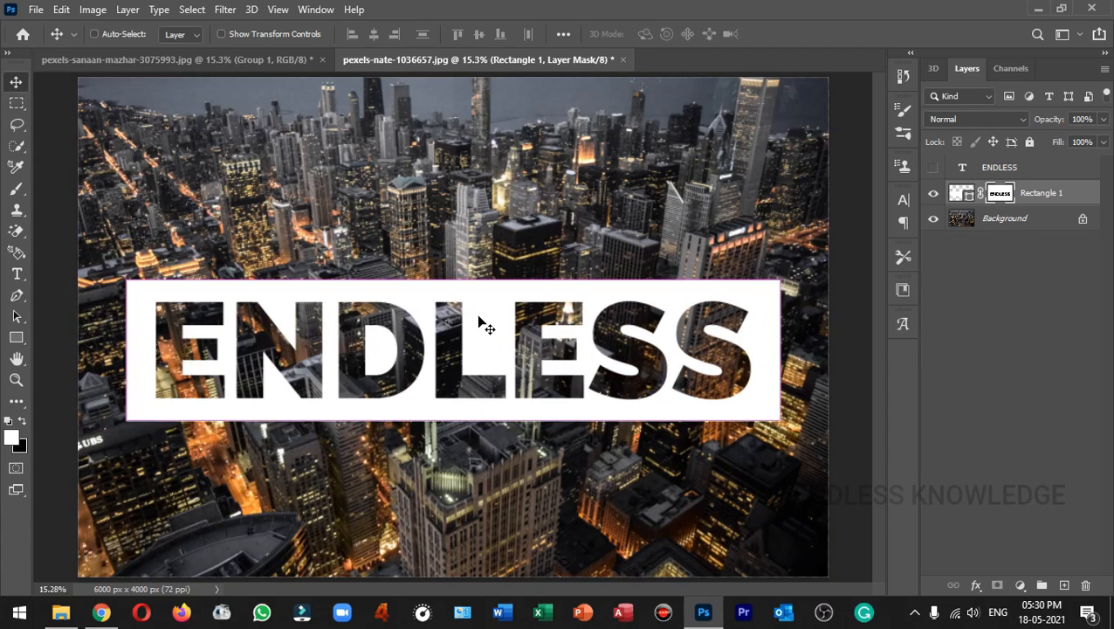
pyautogui.hotkey('ctrl', 'z')
pyautogui.press('ctrl')
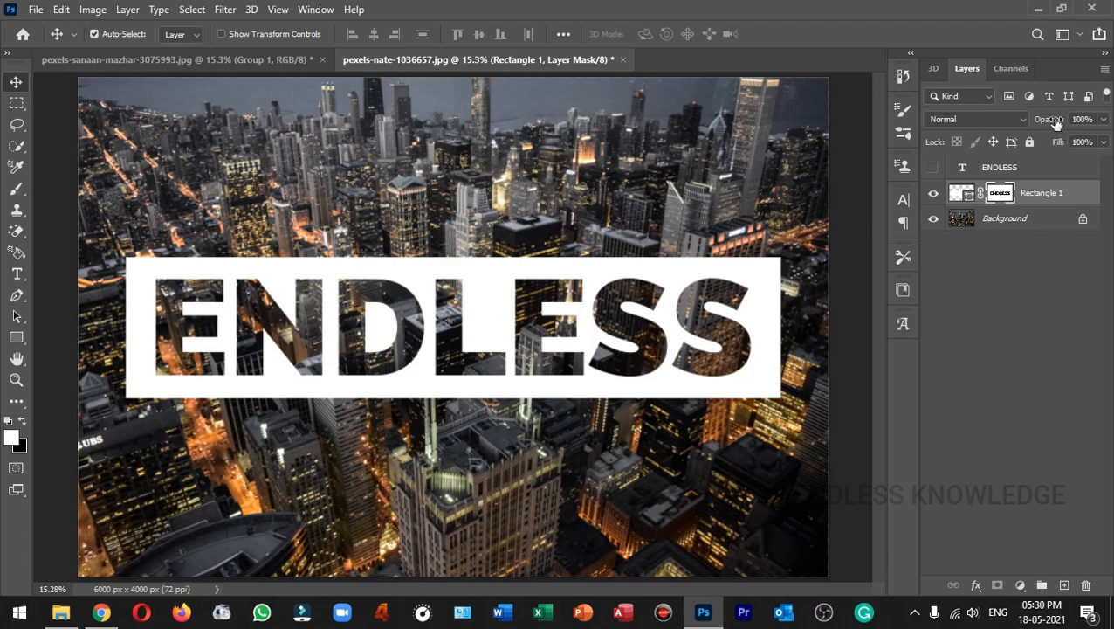
# - Lower the masked rectangle layer's opacity to 75% and unlock the background layer
pyautogui.moveTo(1052, 123); pyautogui.dragTo(1035, 125)
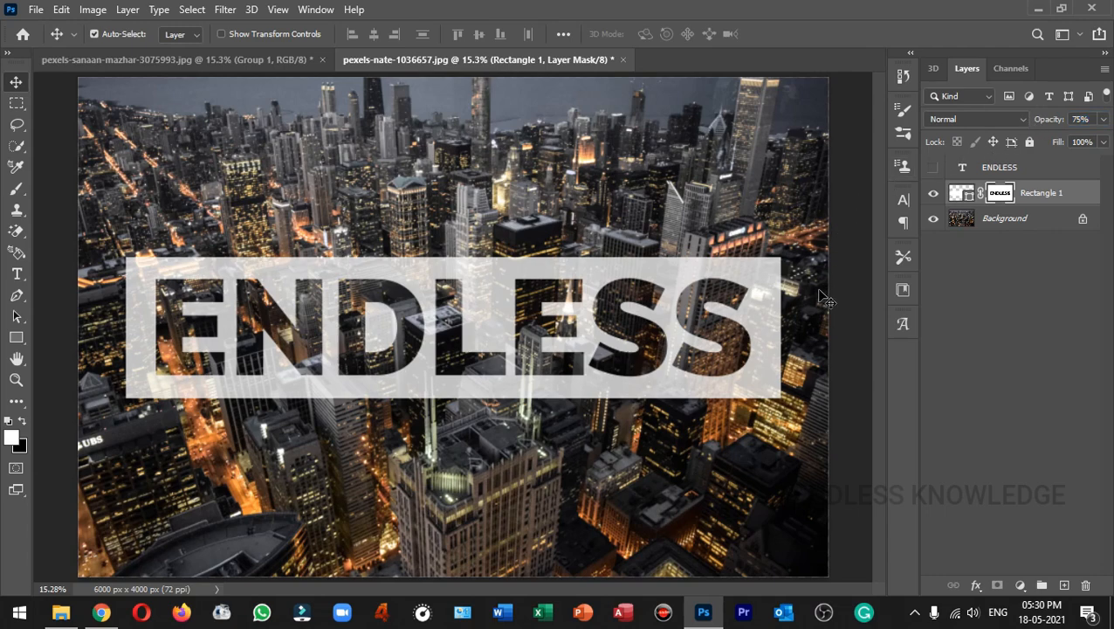
pyautogui.hotkey('ctrl', '2')
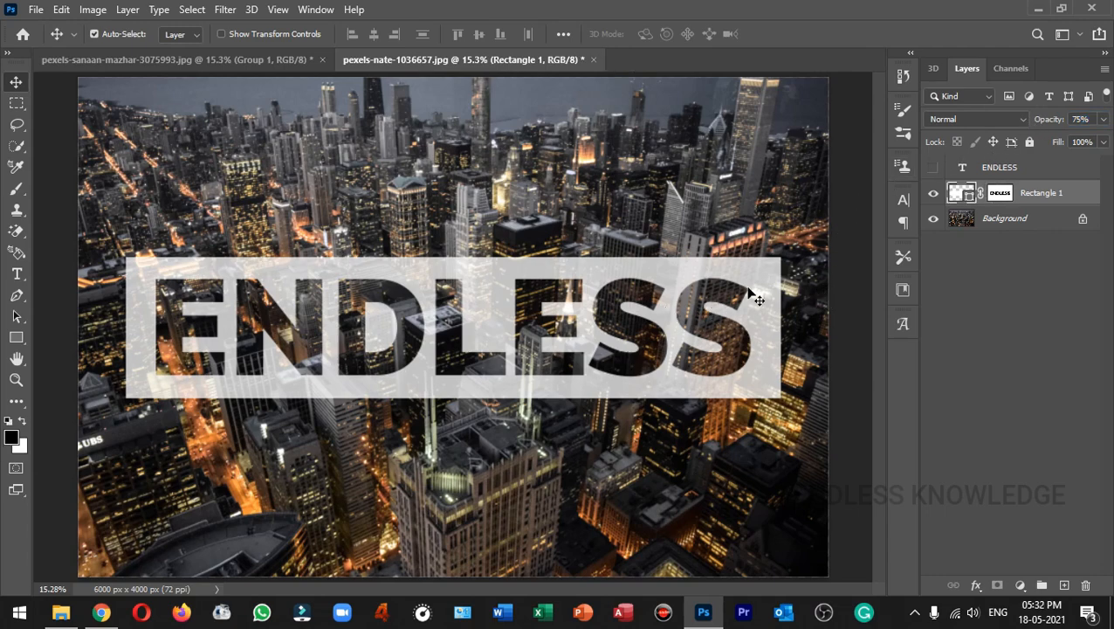
pyautogui.click(1083, 221)
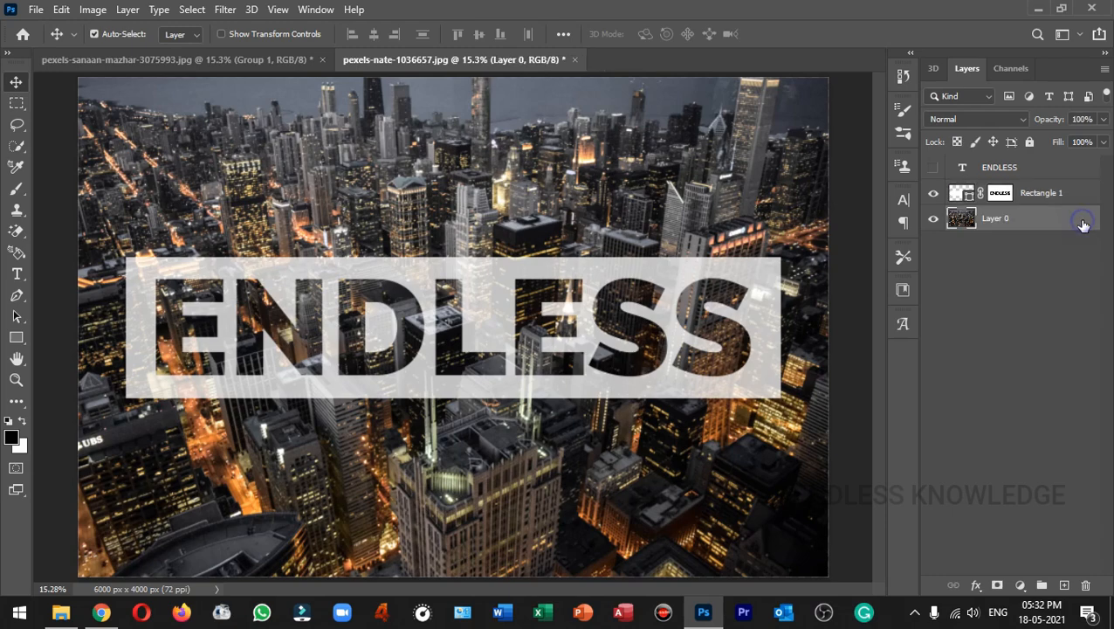
# - Hide and reshow the photo layer to check the letter cutout, and select the rectangle layer
pyautogui.click(933, 218)
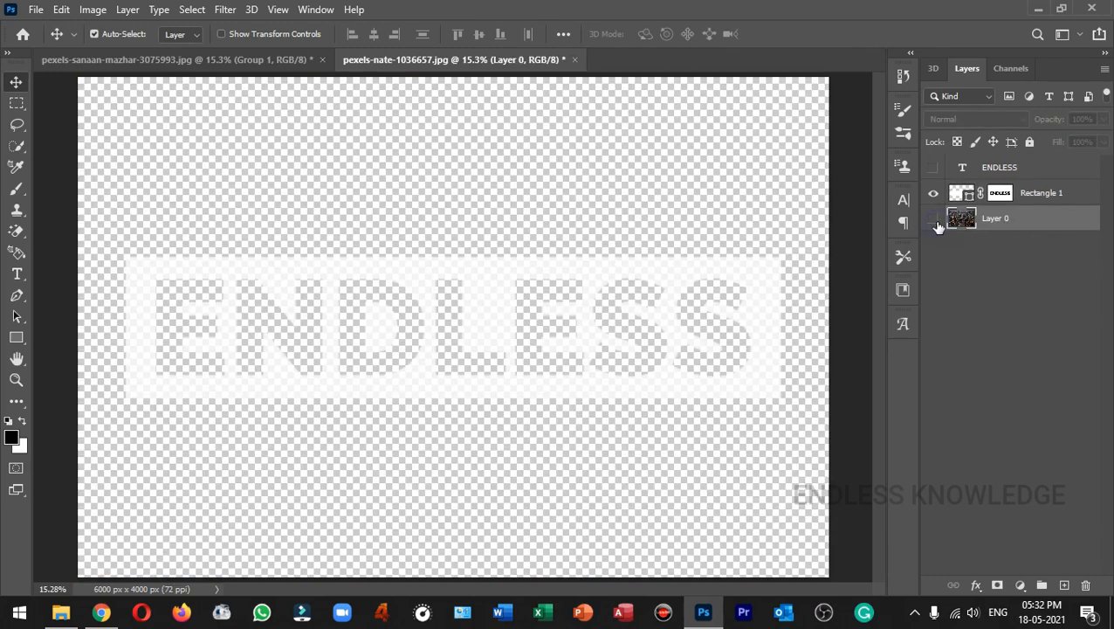
pyautogui.click(933, 219)
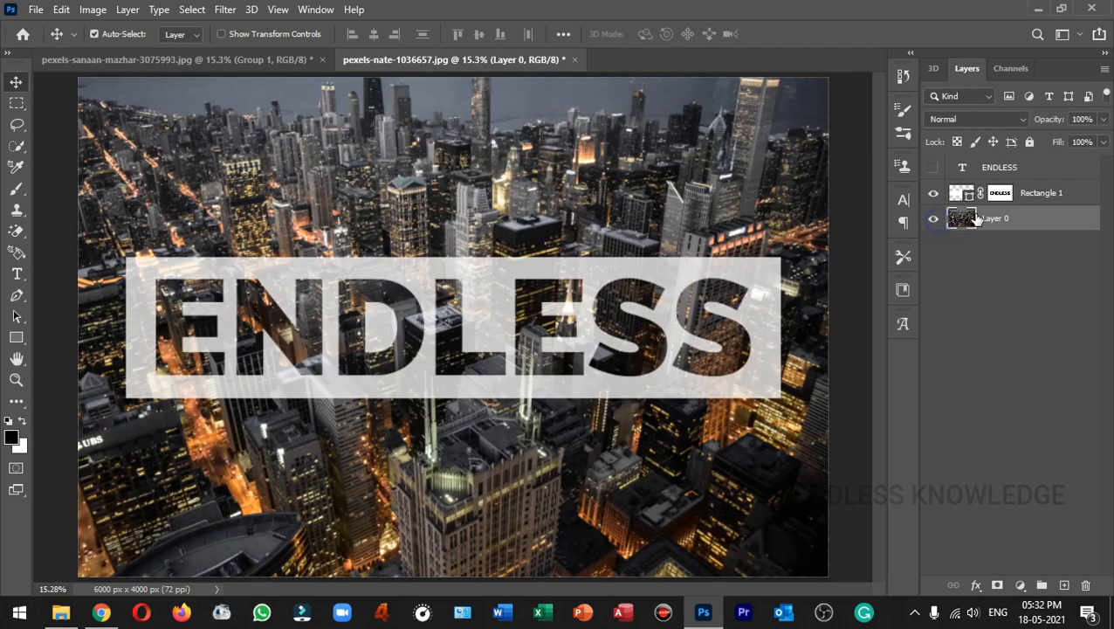
pyautogui.click(1088, 197)
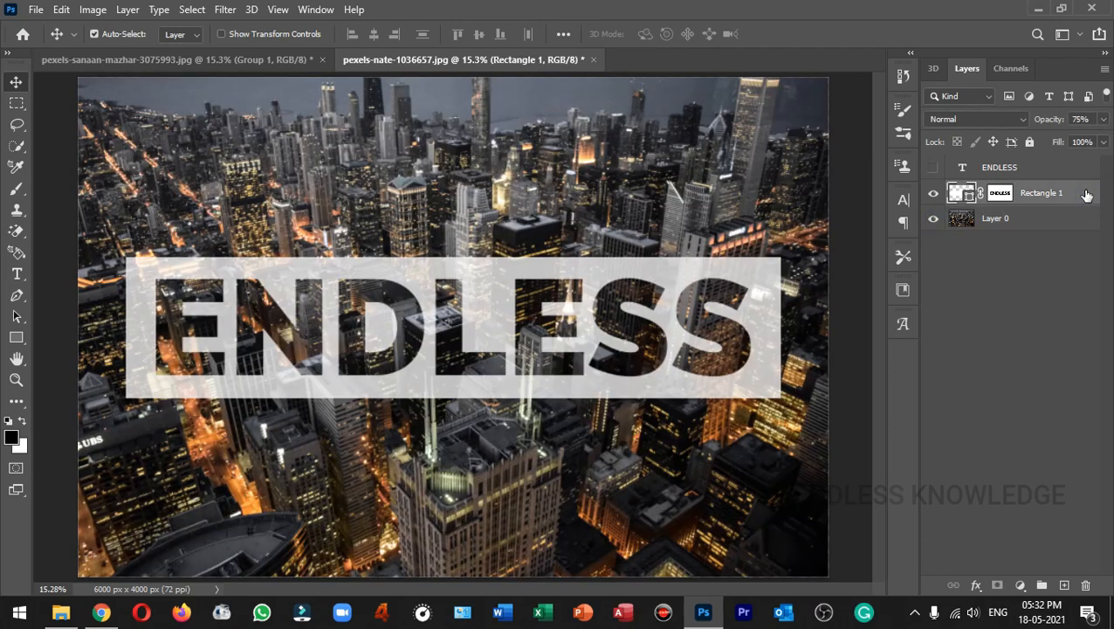